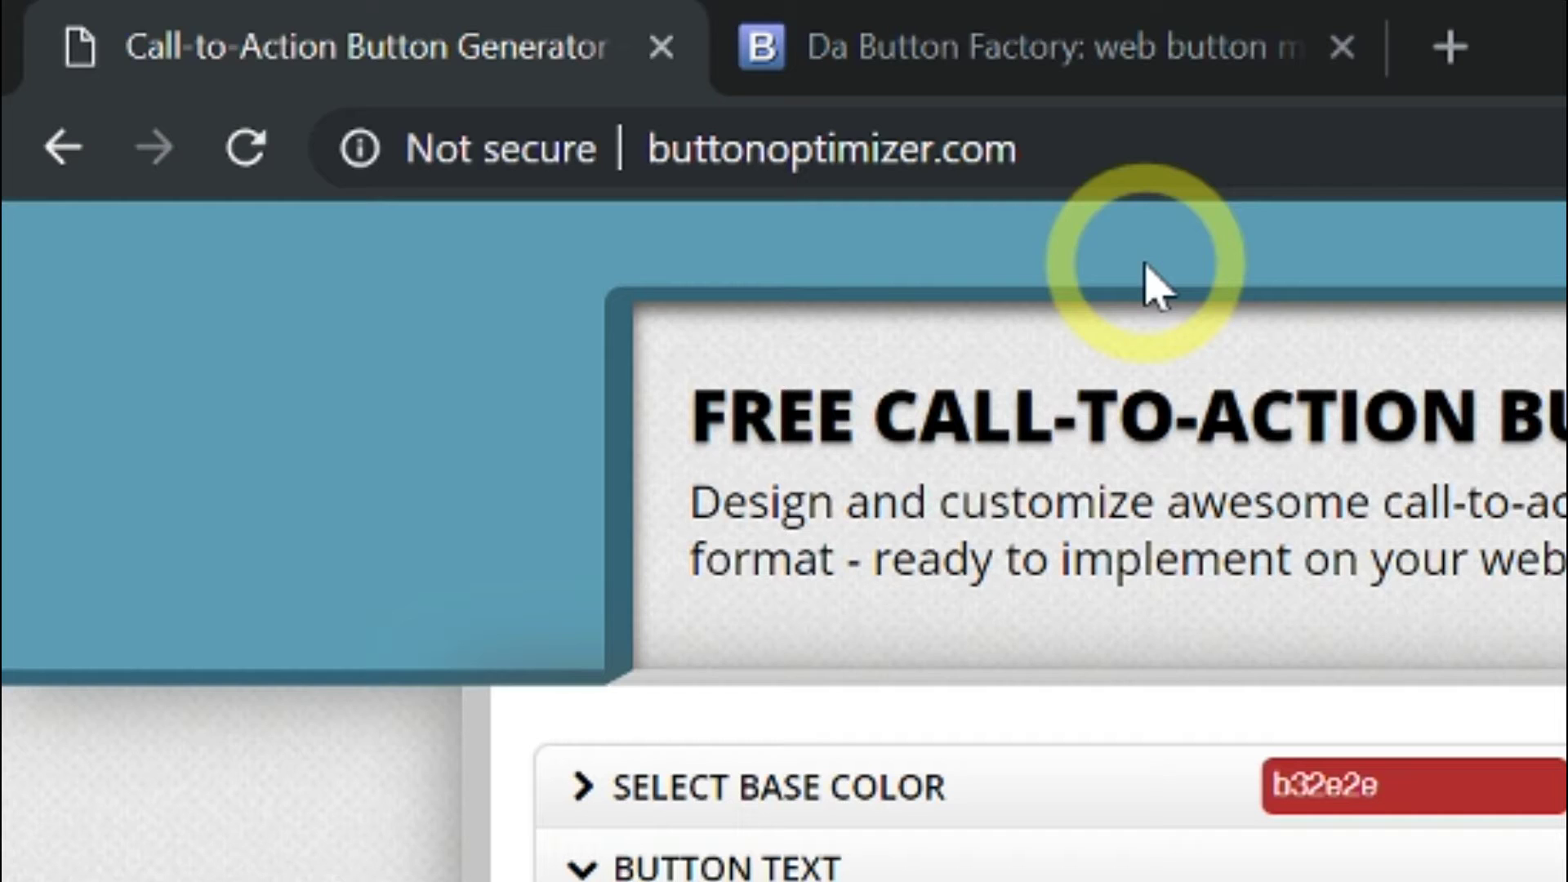
pyautogui.click(1209, 61)
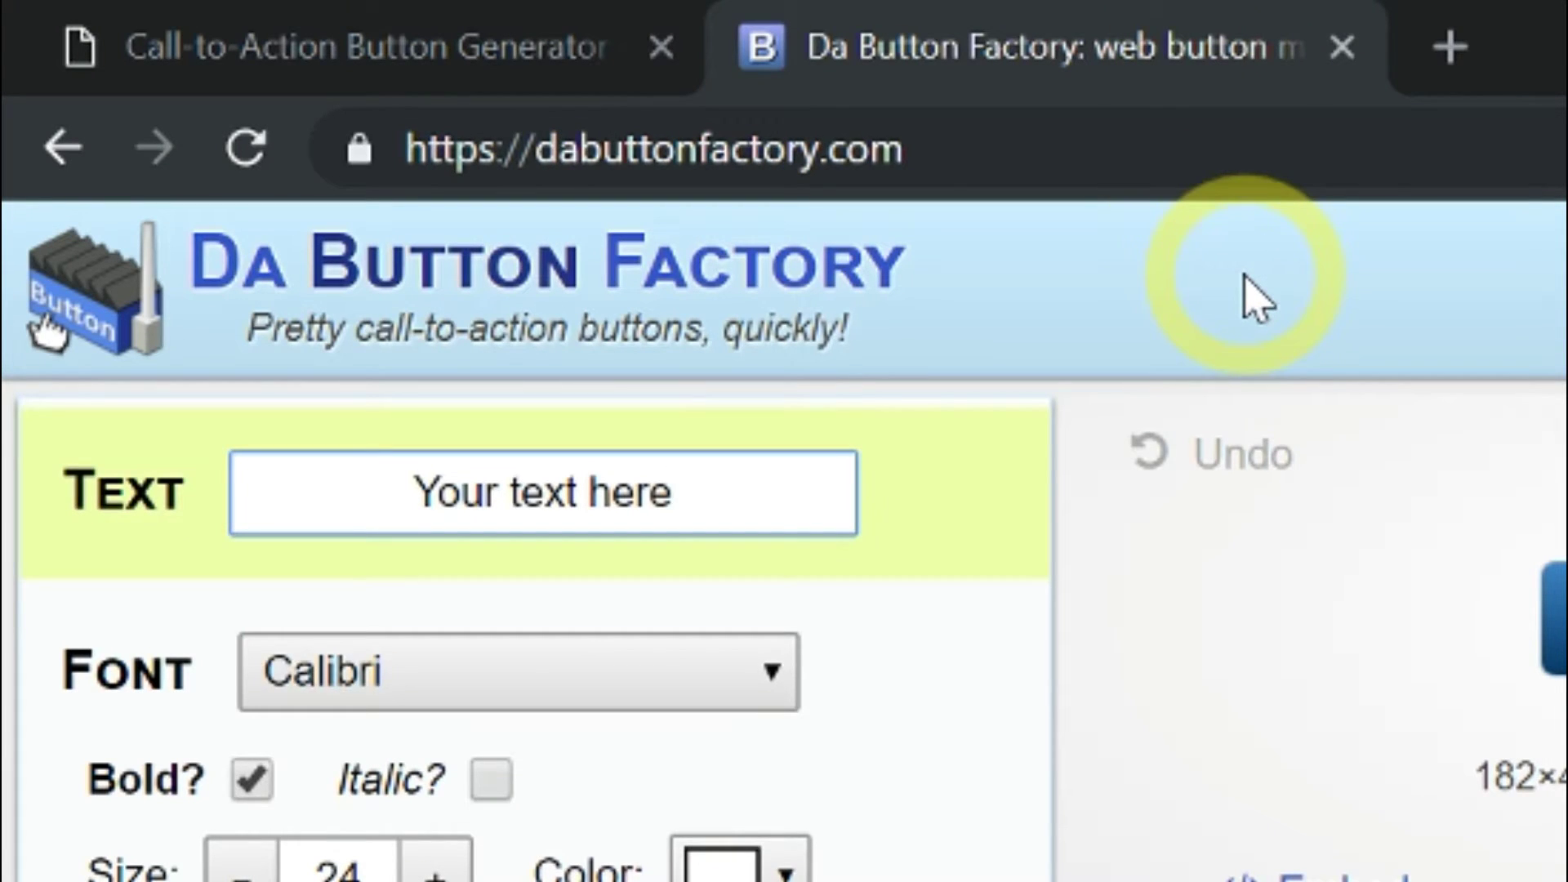
pyautogui.click(543, 54)
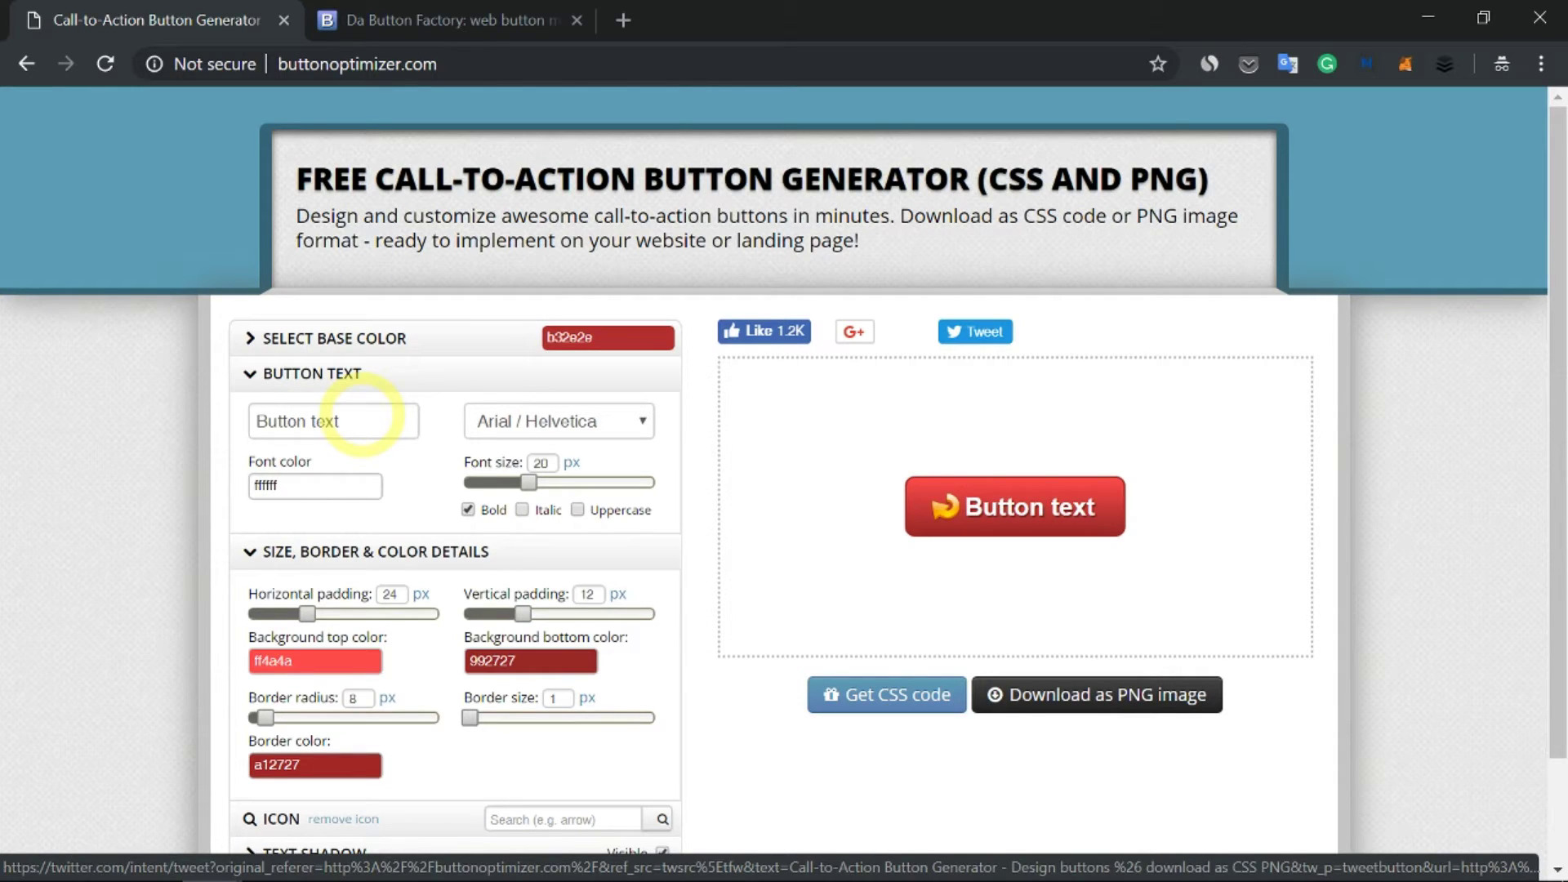
# Replace the button's placeholder text with "Submit"
pyautogui.click(381, 421)
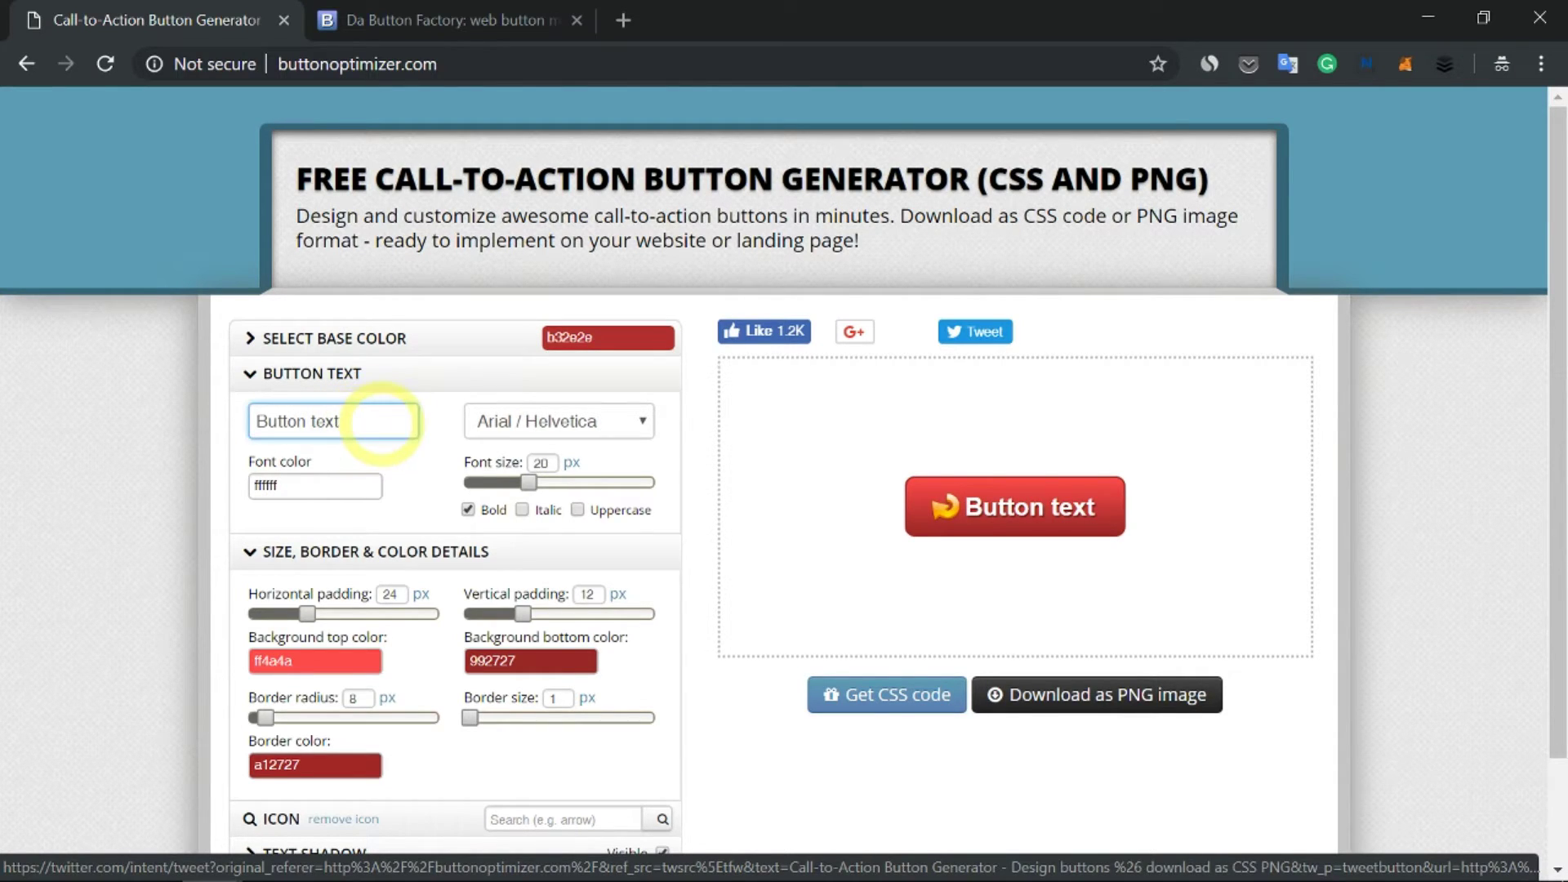
pyautogui.press('BackSpace')
pyautogui.press('BackSpace')
pyautogui.press('BackSpace')
pyautogui.press('BackSpace')
pyautogui.press('BackSpace')
pyautogui.press('BackSpace')
pyautogui.press('BackSpace')
pyautogui.press('BackSpace')
pyautogui.press('BackSpace')
pyautogui.press('BackSpace')
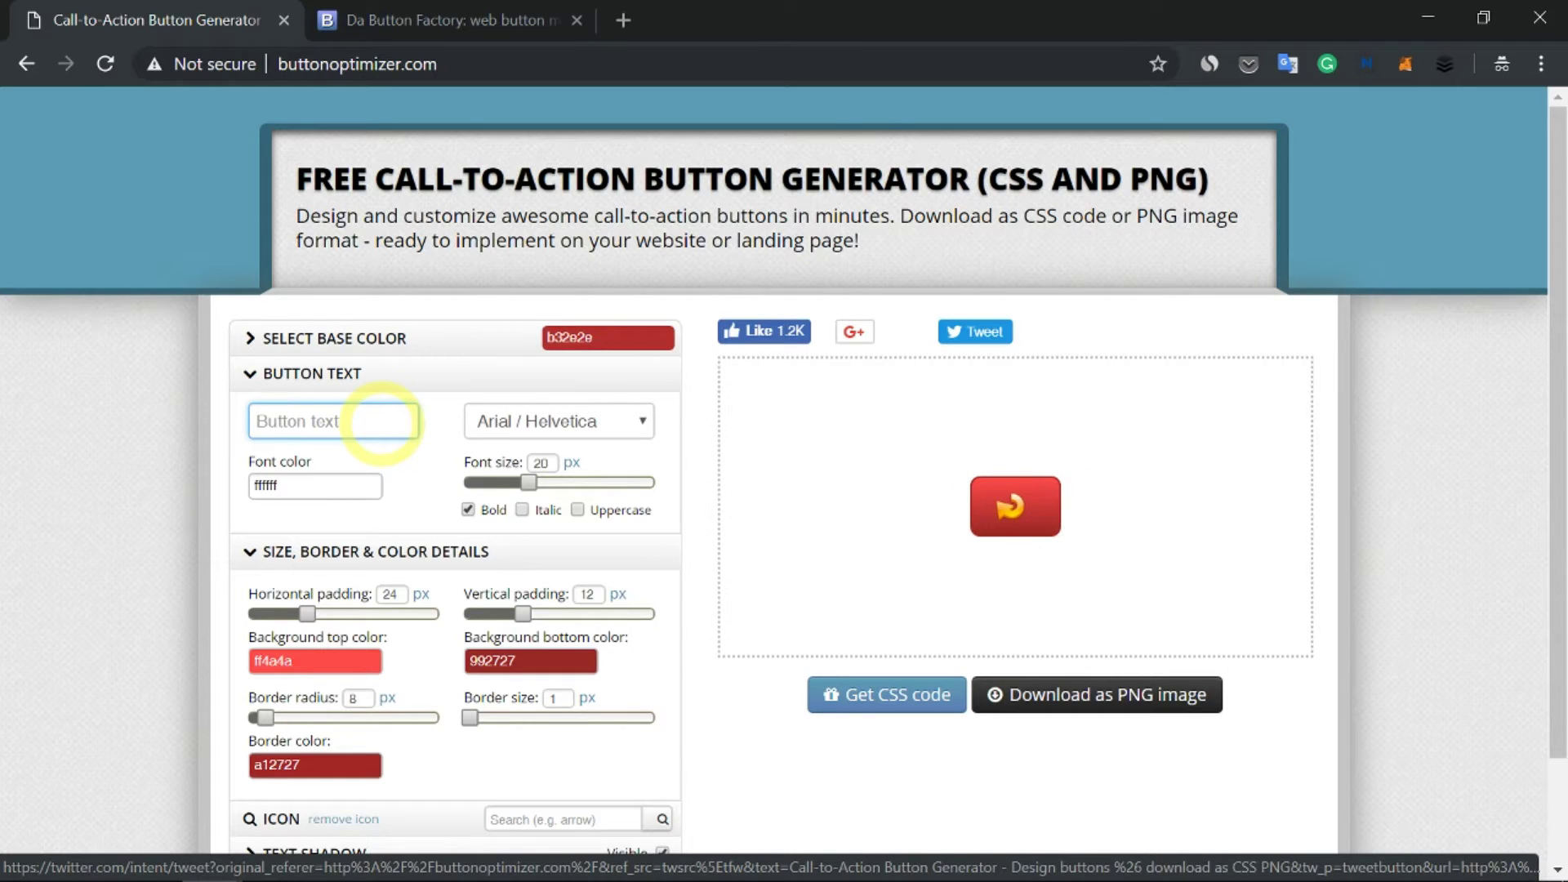
pyautogui.write('Submit')
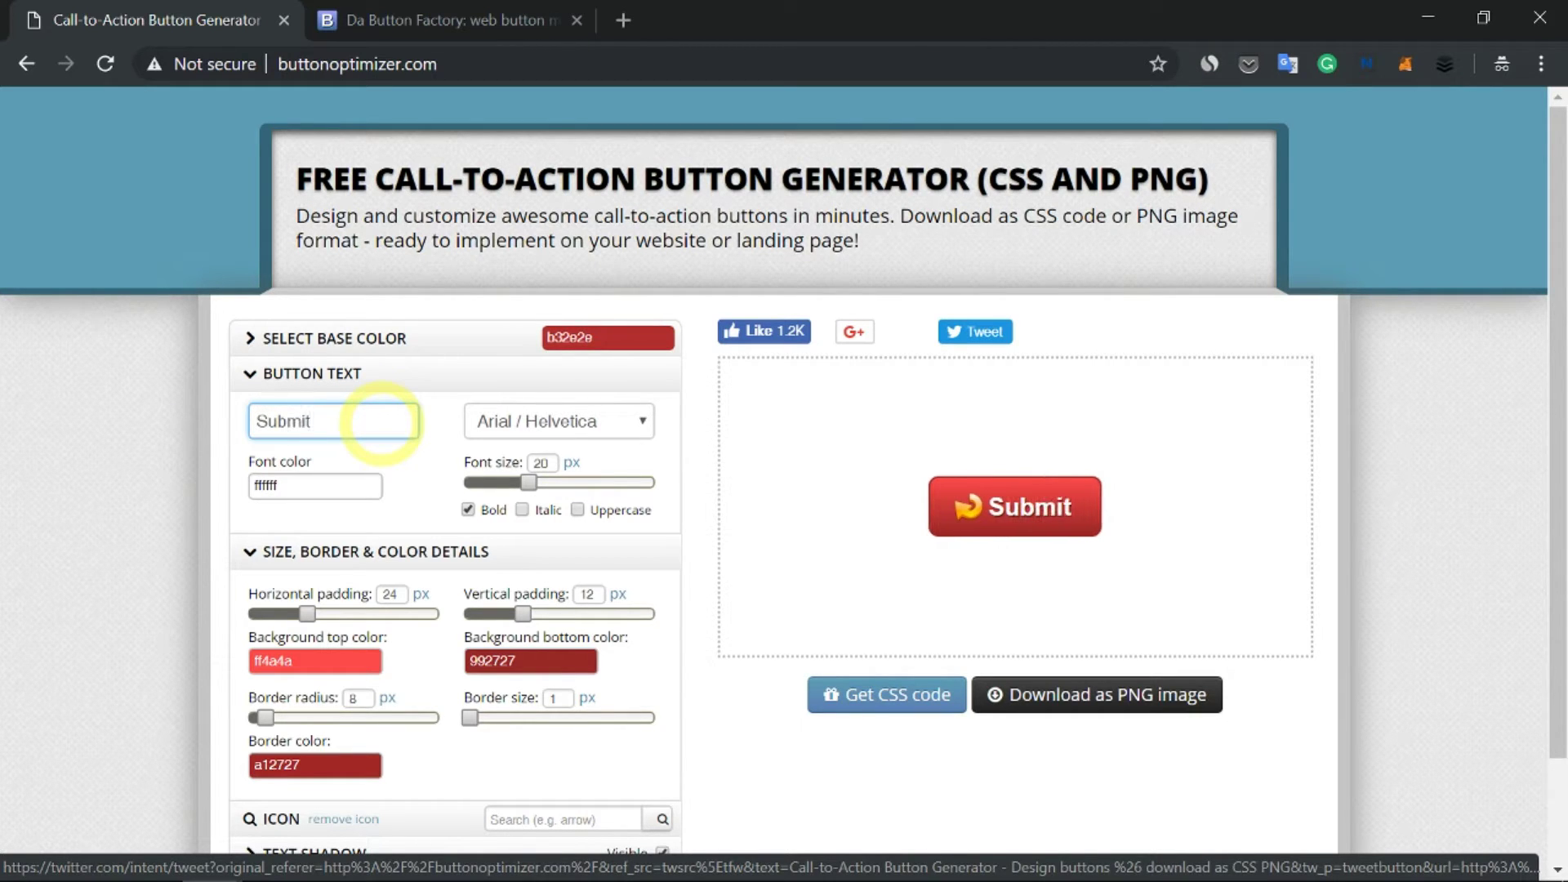
# Set the button's font color to the light green a5f043
pyautogui.click(298, 485)
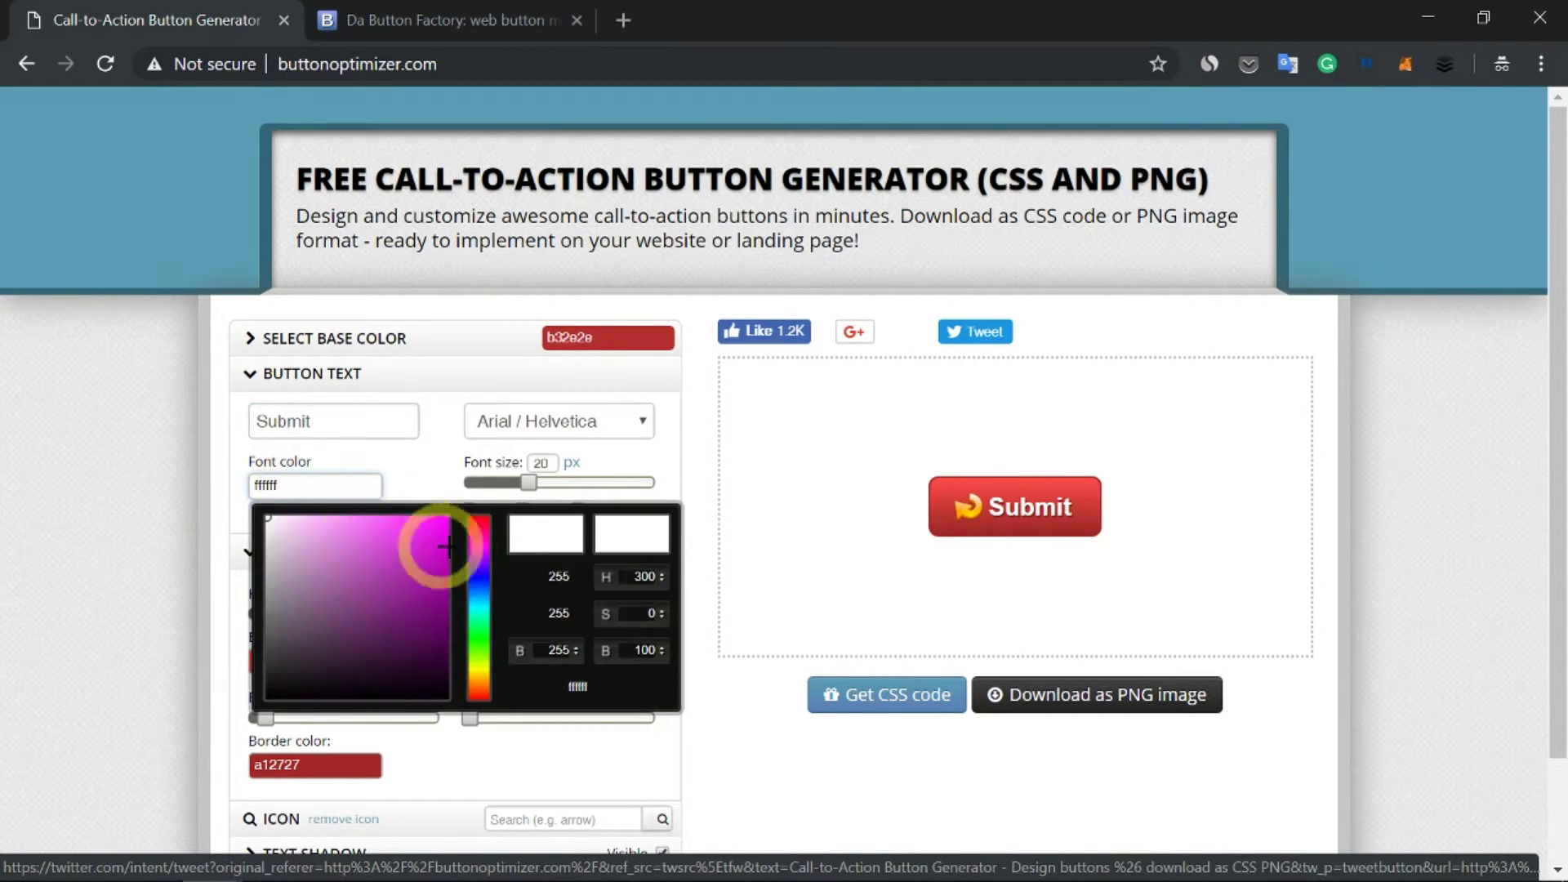
pyautogui.click(480, 537)
pyautogui.click(419, 538)
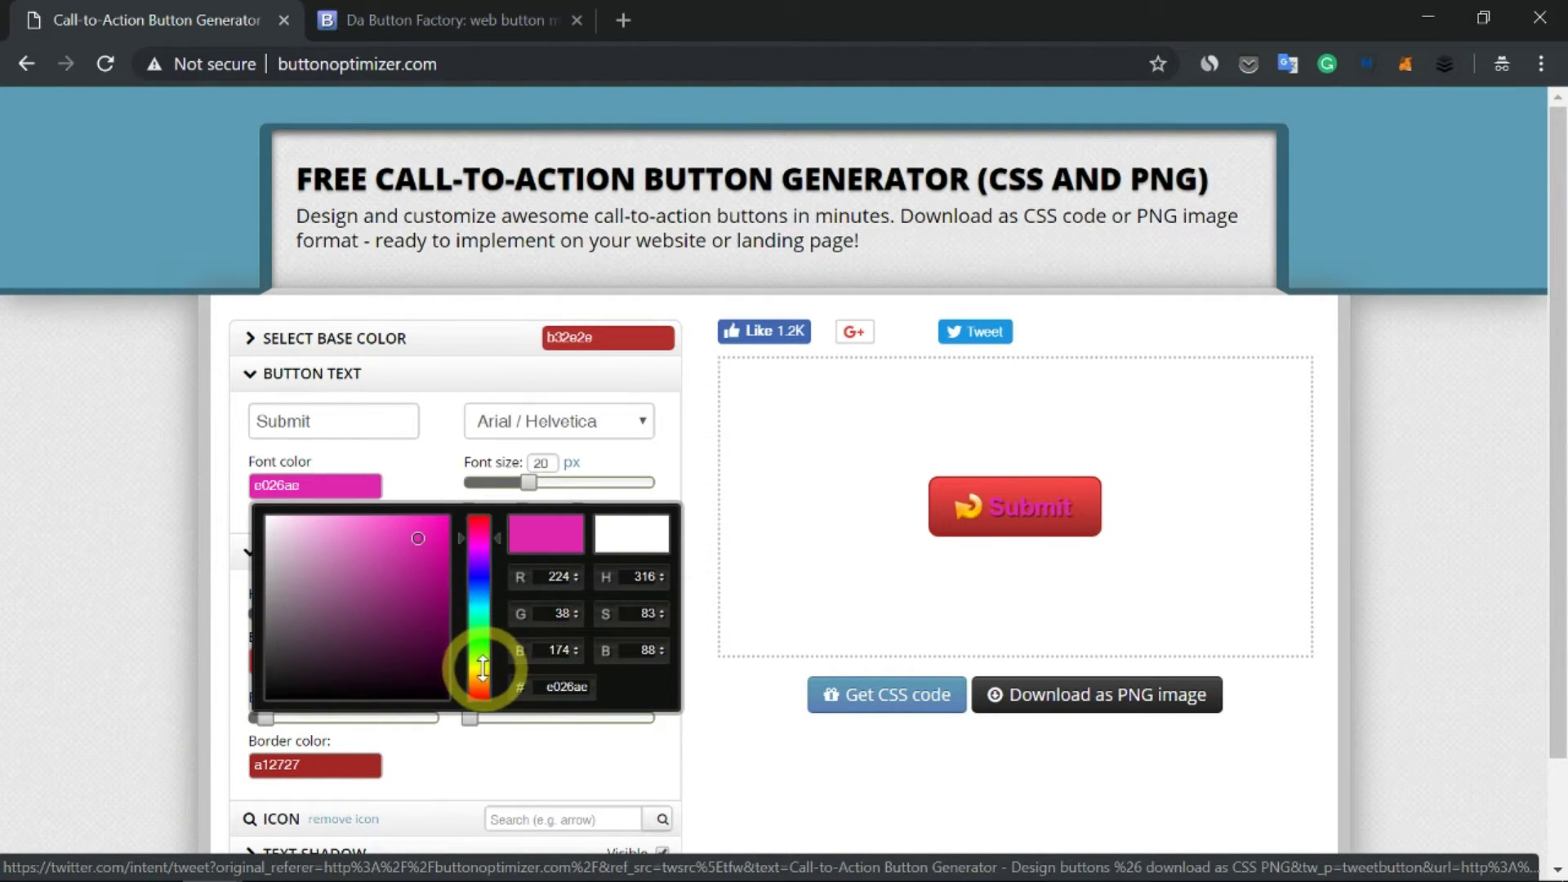
pyautogui.click(423, 572)
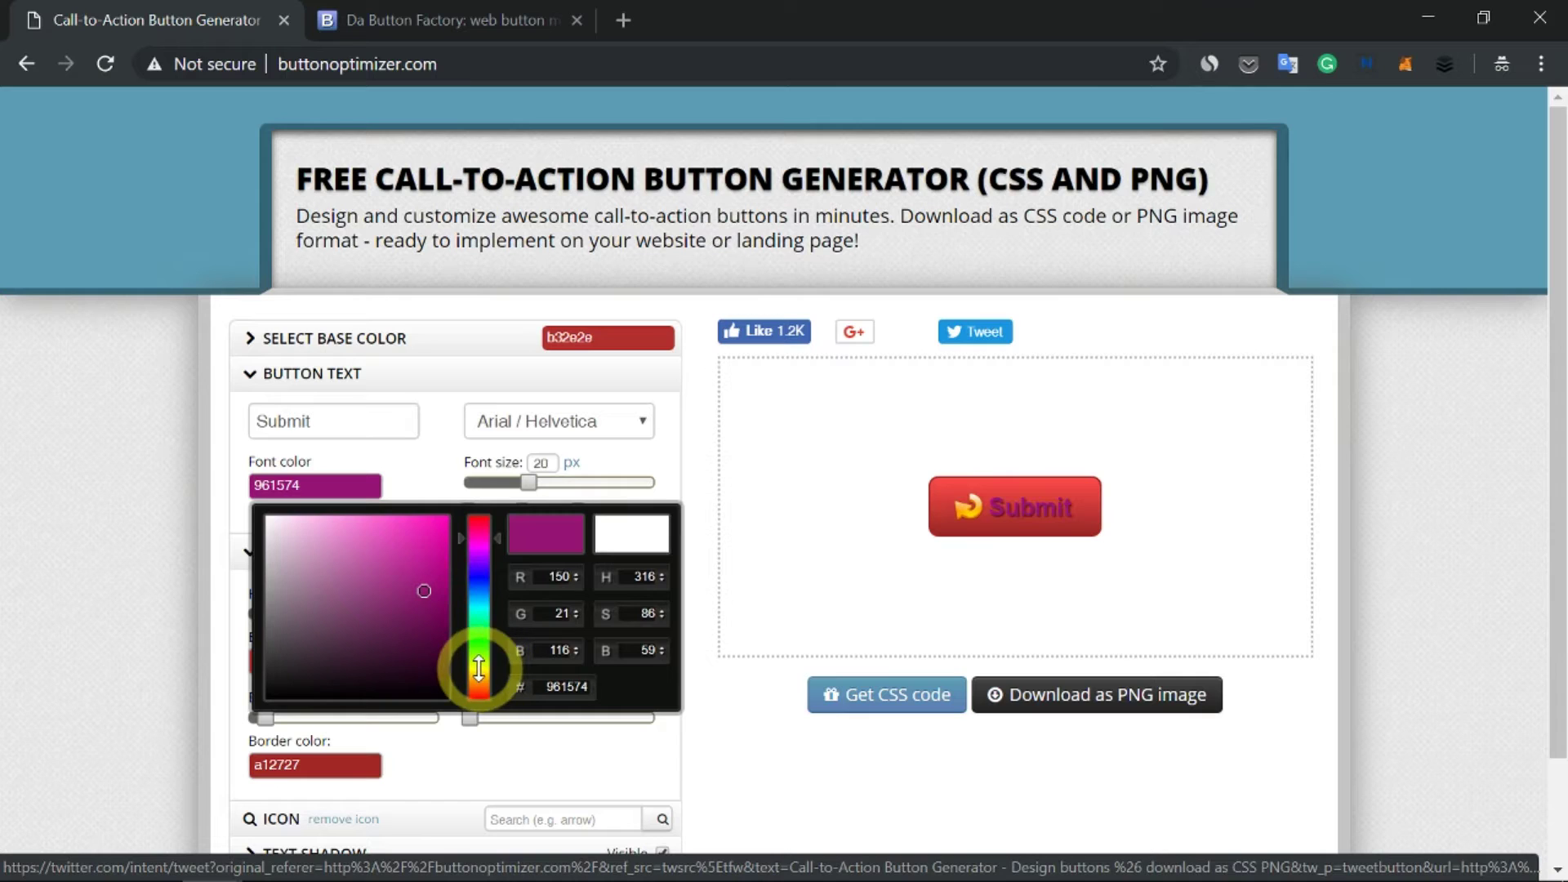
pyautogui.click(439, 651)
pyautogui.moveTo(481, 670); pyautogui.dragTo(481, 655)
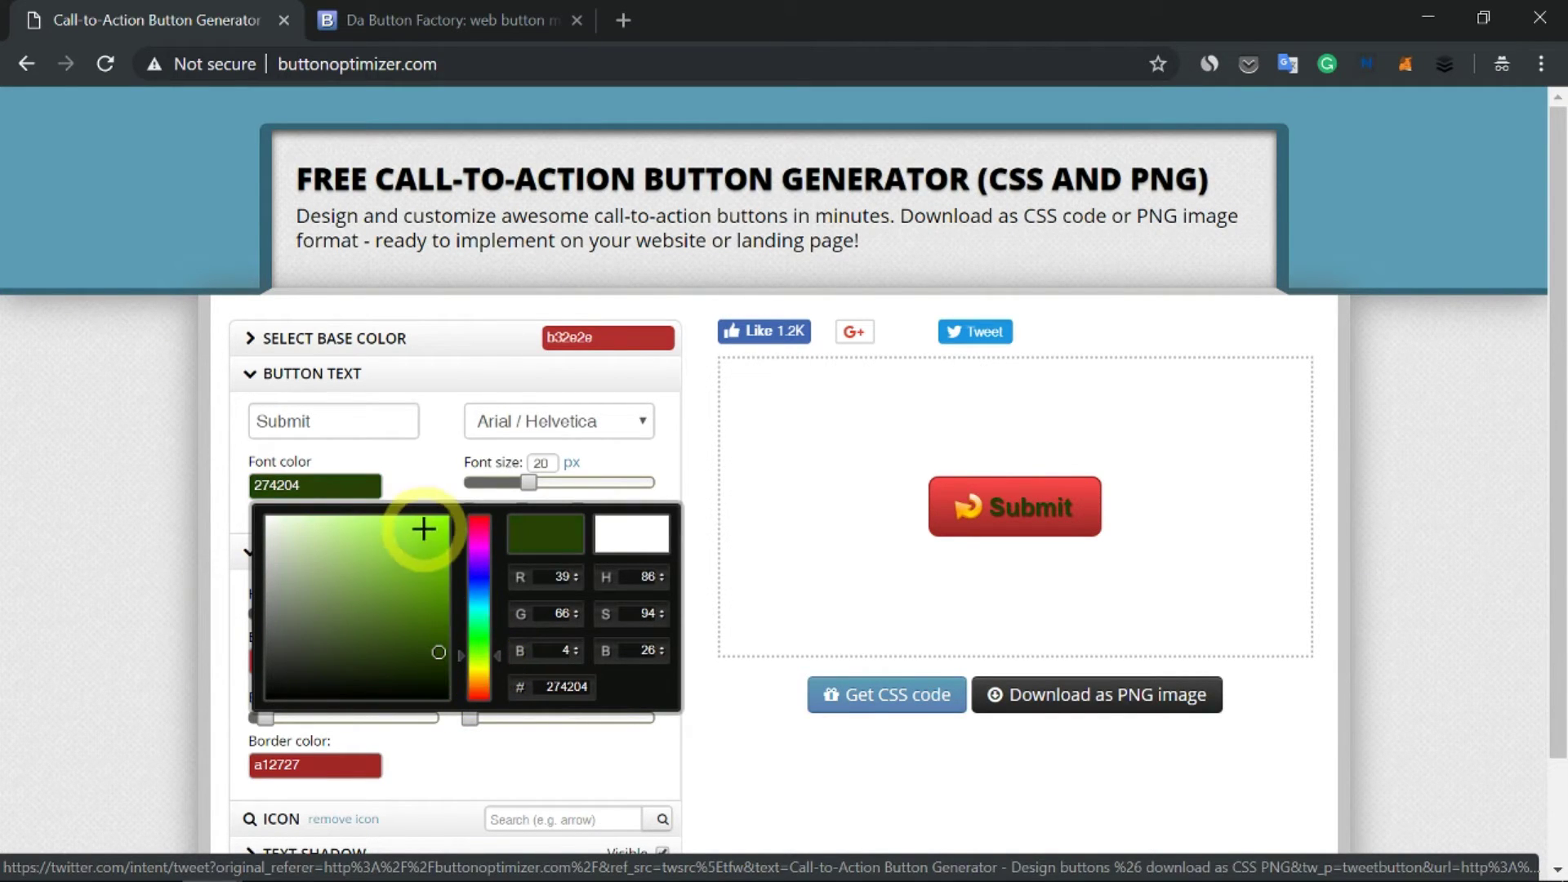
pyautogui.click(398, 527)
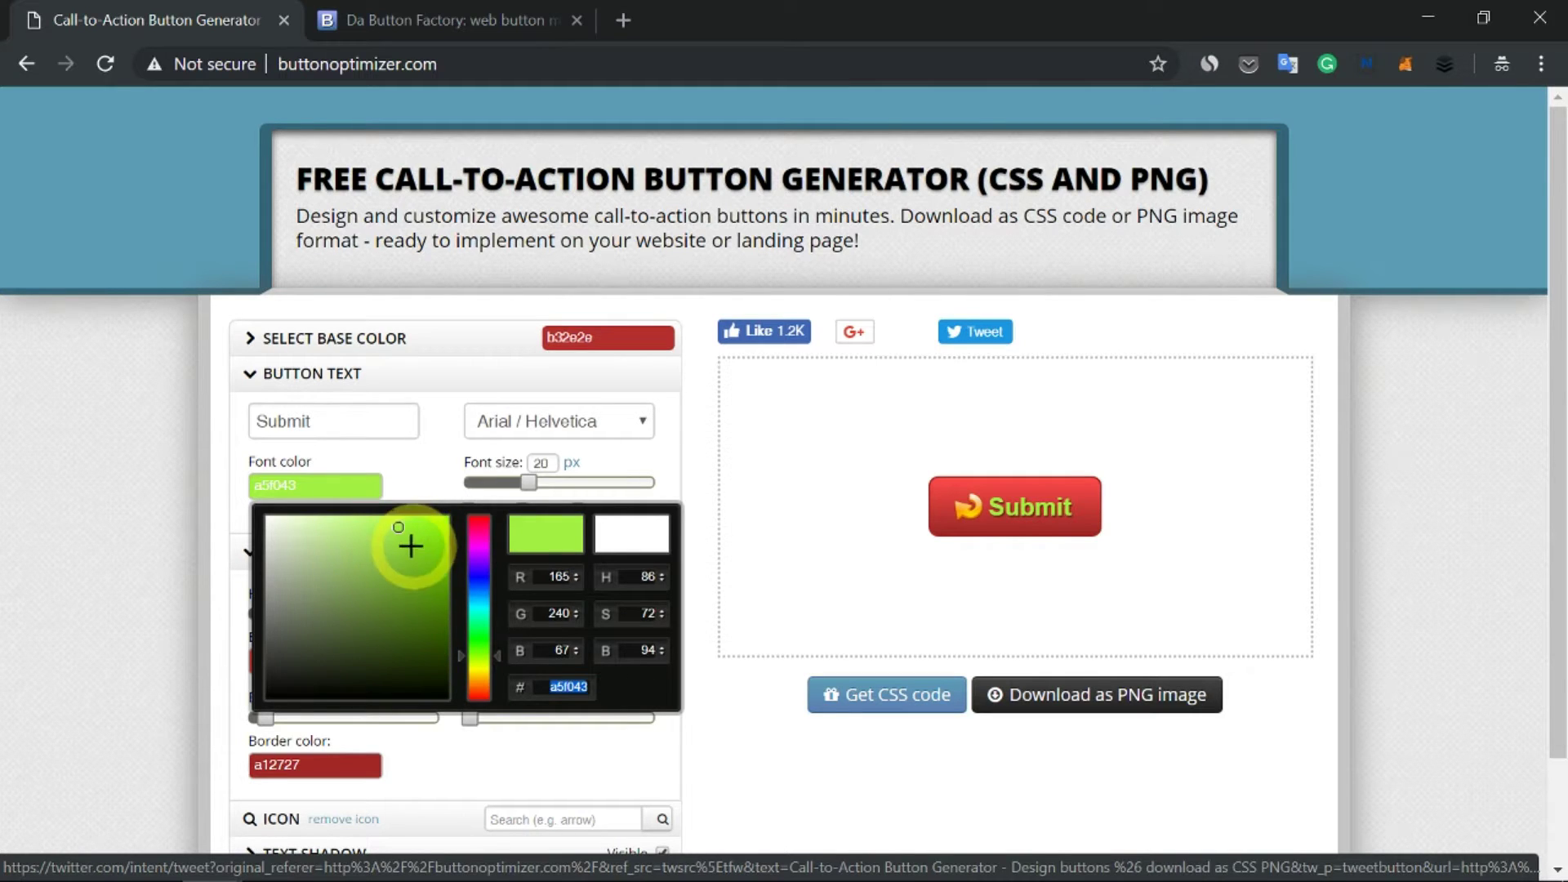
pyautogui.click(664, 457)
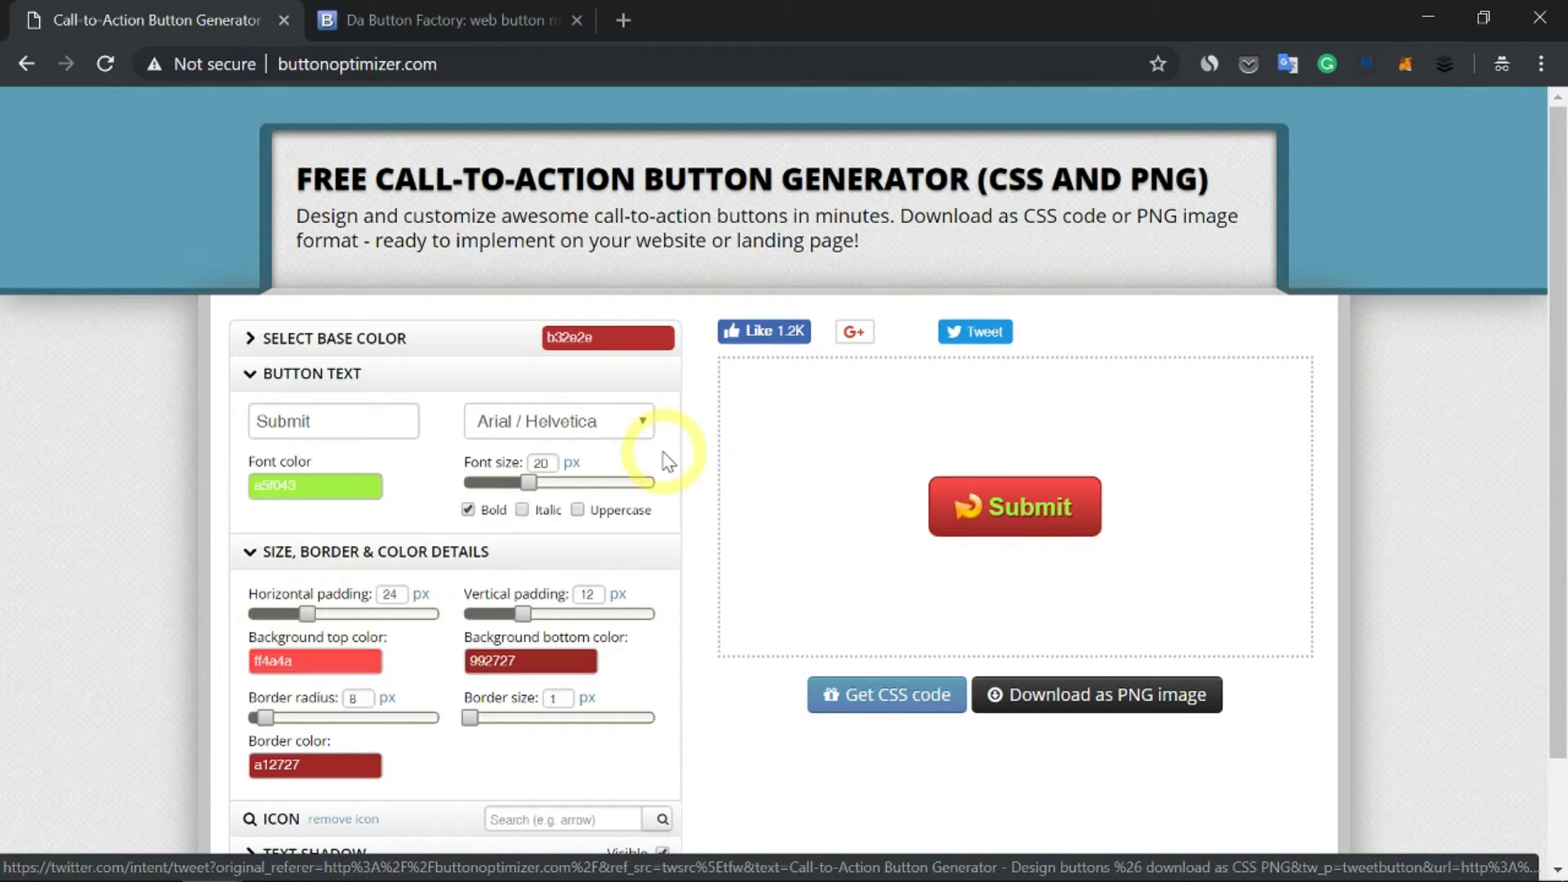
# Set the button text's font to Courier New and its font size to 19 px
pyautogui.click(613, 423)
pyautogui.click(586, 471)
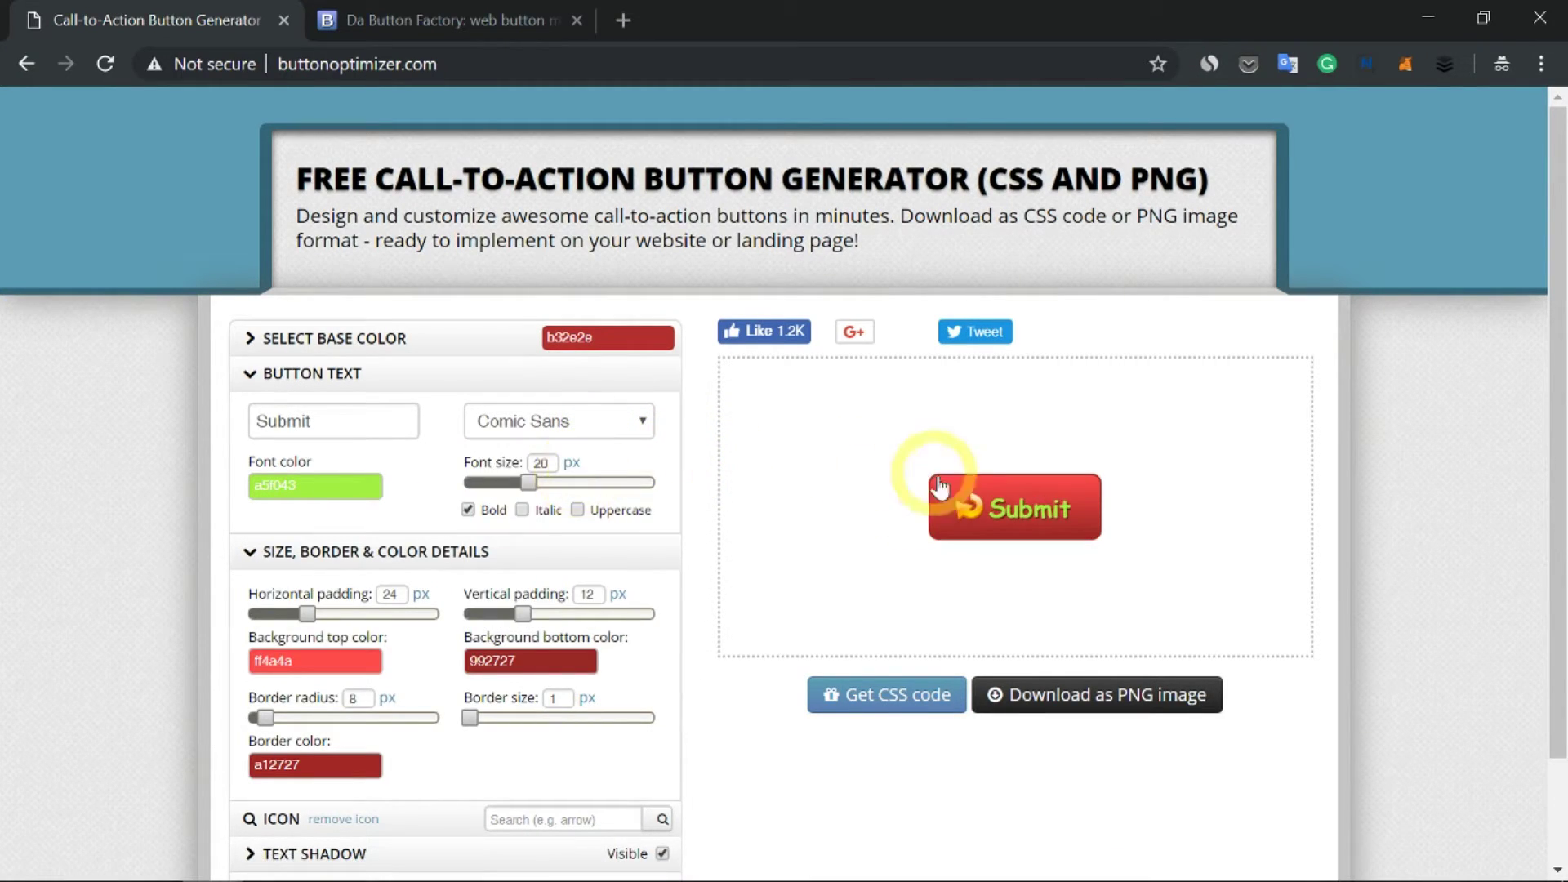
pyautogui.click(623, 427)
pyautogui.click(604, 491)
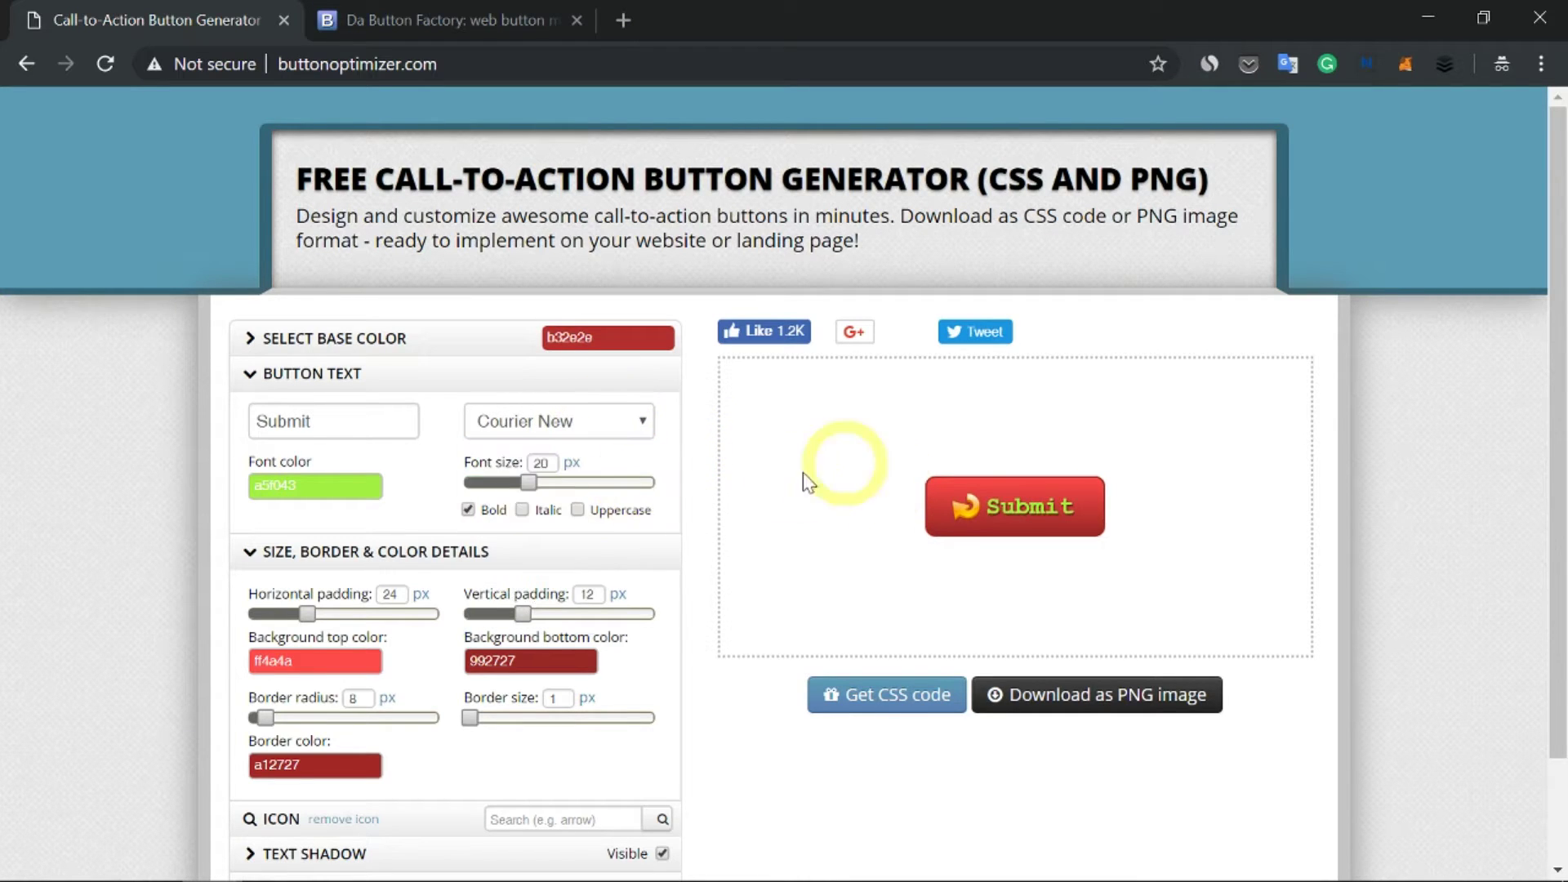
pyautogui.moveTo(528, 487); pyautogui.dragTo(528, 520)
# Try the Italic and Uppercase styles on the button text and turn both off again
pyautogui.click(523, 511)
pyautogui.click(578, 511)
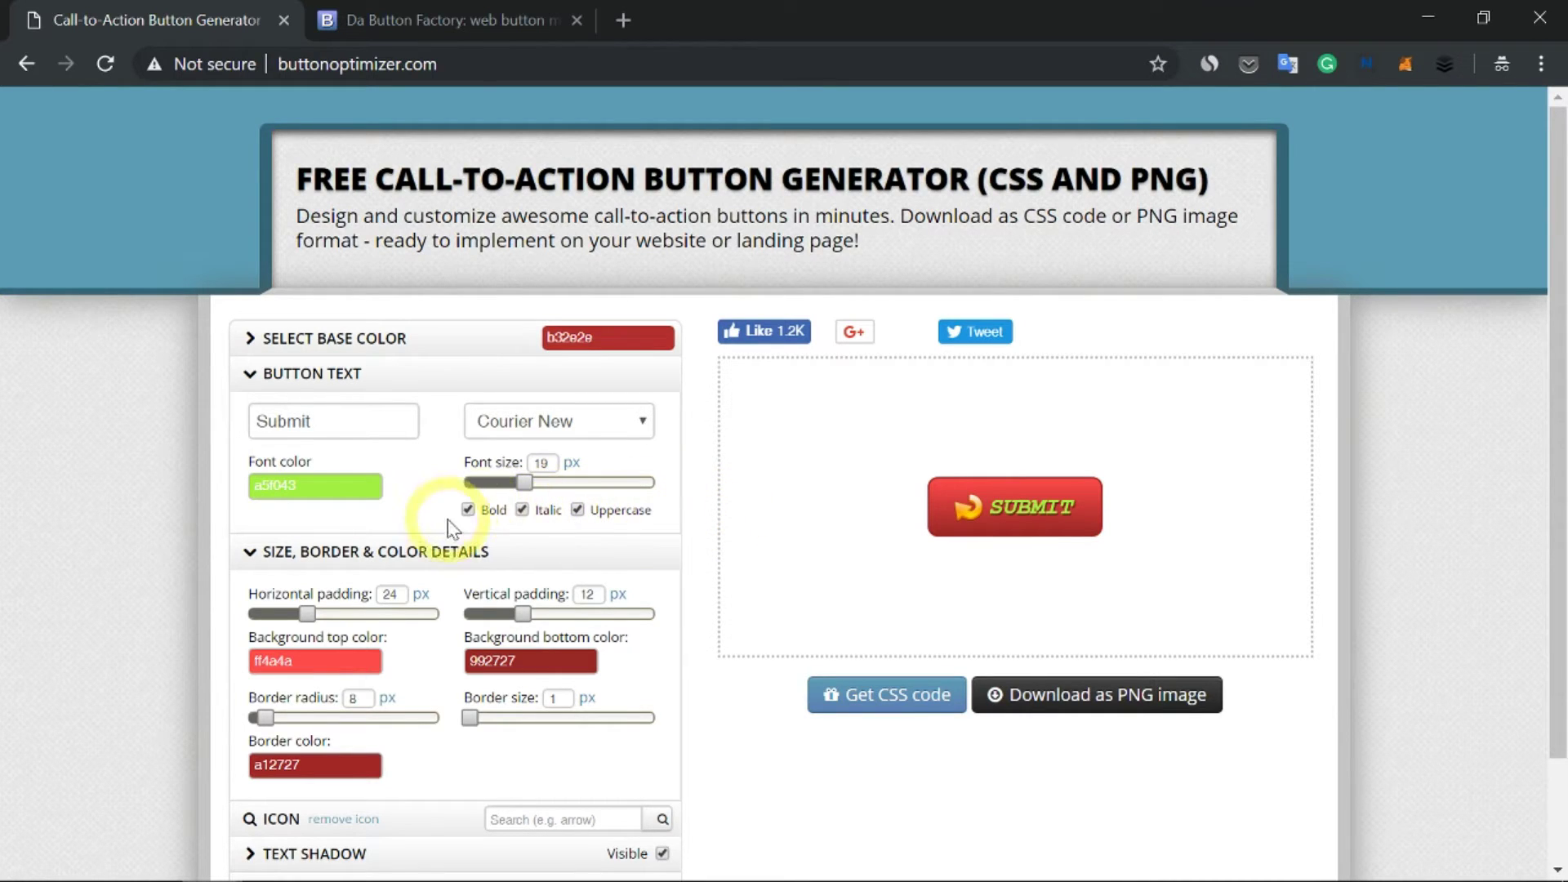
pyautogui.click(523, 511)
pyautogui.click(577, 510)
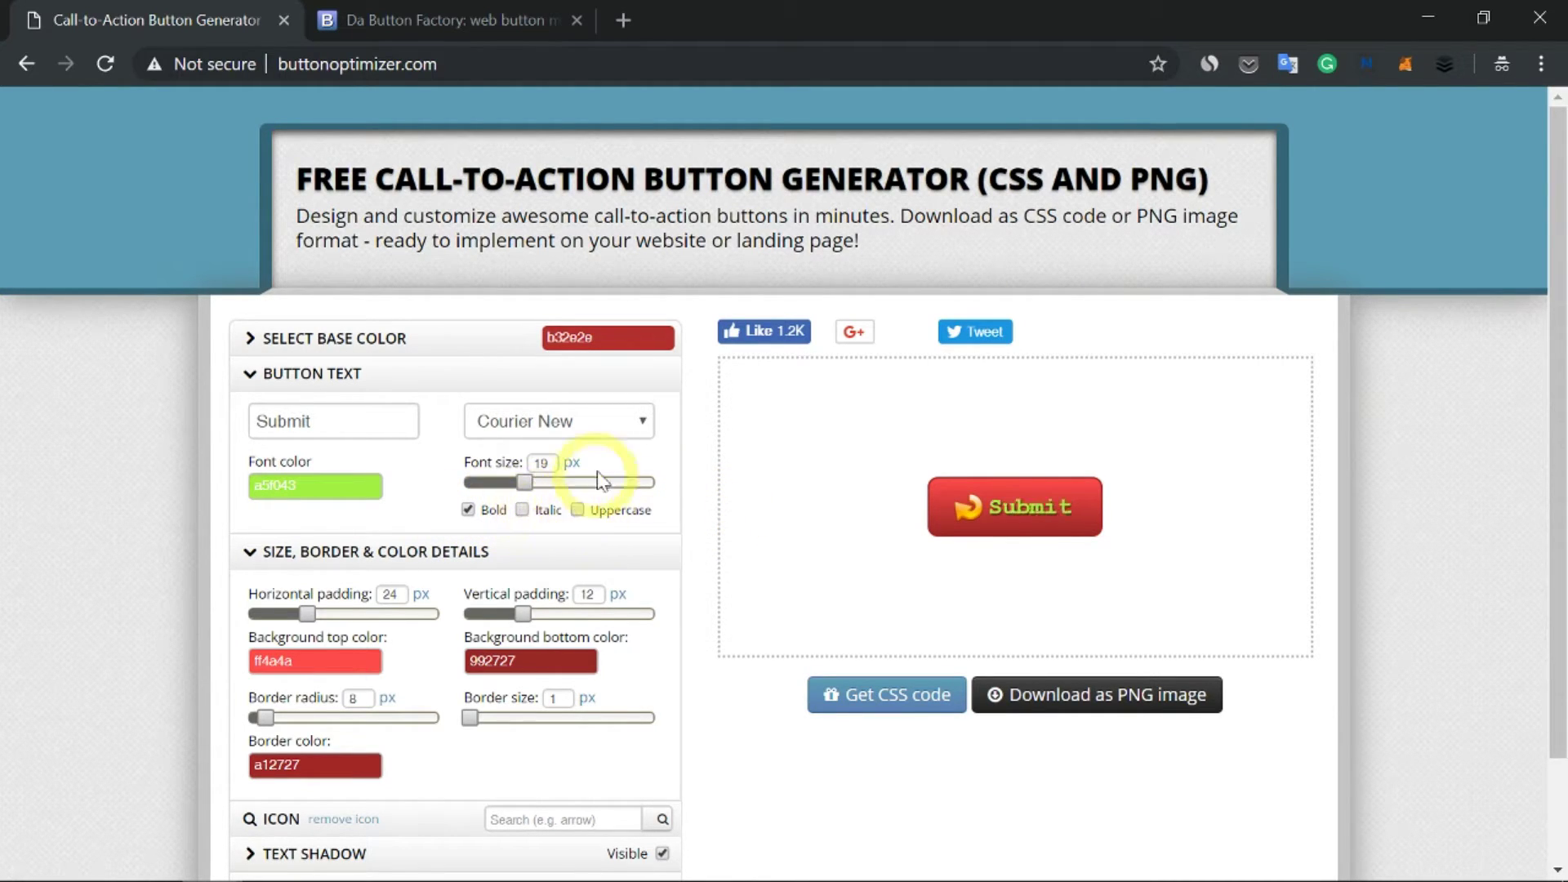
# Set the button's horizontal padding to 21 px and its vertical padding to 9 px
pyautogui.scroll(-2, 455, 483)
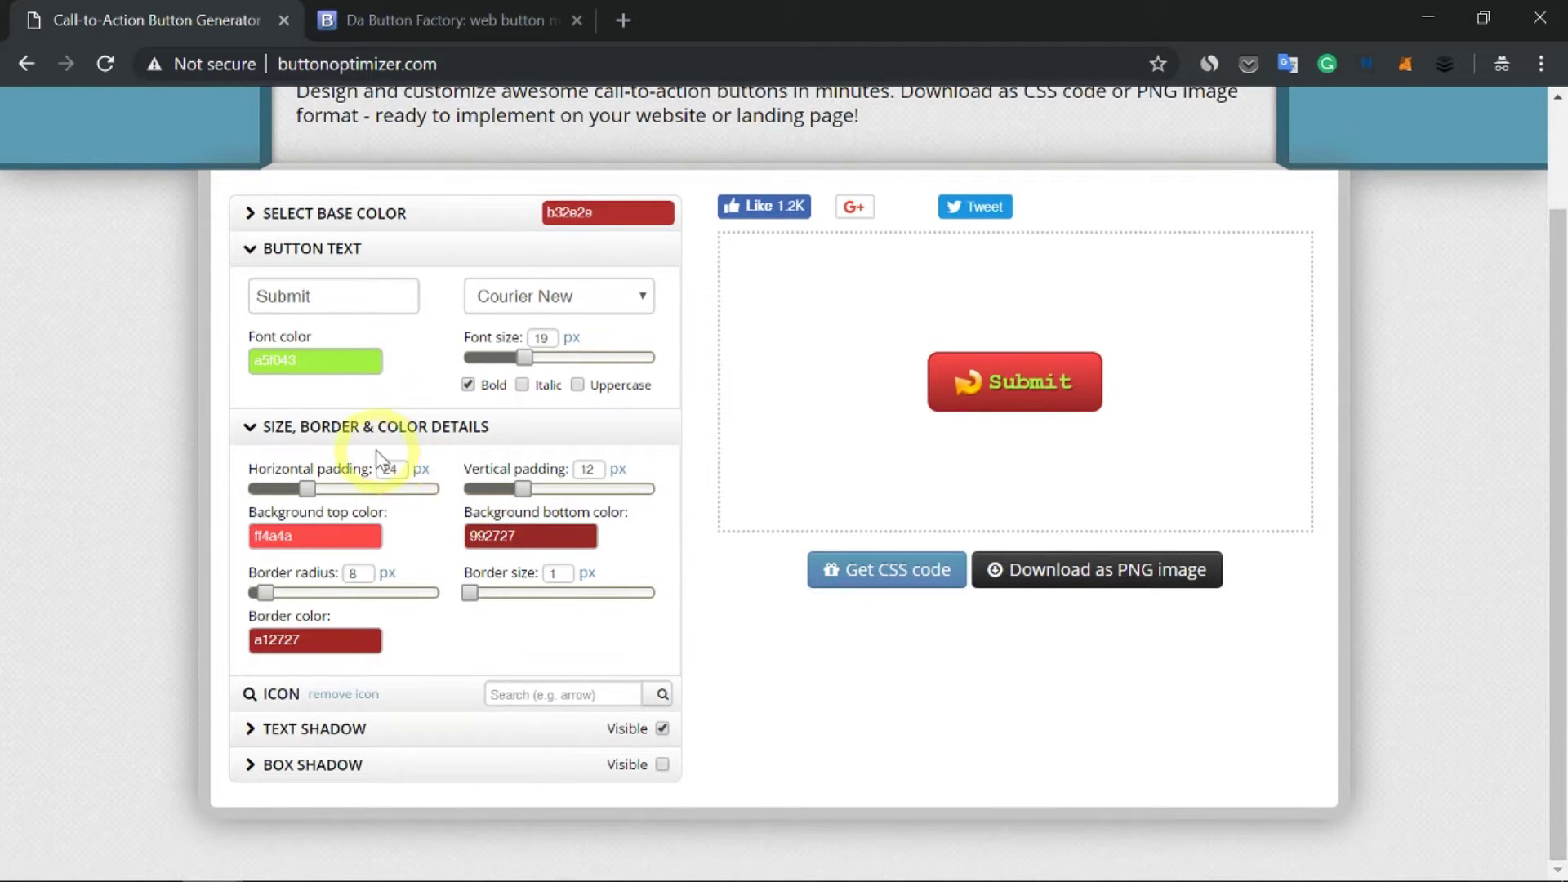
pyautogui.moveTo(310, 489)
pyautogui.mouseDown()
pyautogui.moveTo(367, 497)
pyautogui.moveTo(300, 491)
pyautogui.mouseUp()
pyautogui.moveTo(523, 490)
pyautogui.mouseDown()
pyautogui.moveTo(568, 490)
pyautogui.moveTo(511, 491)
pyautogui.mouseUp()
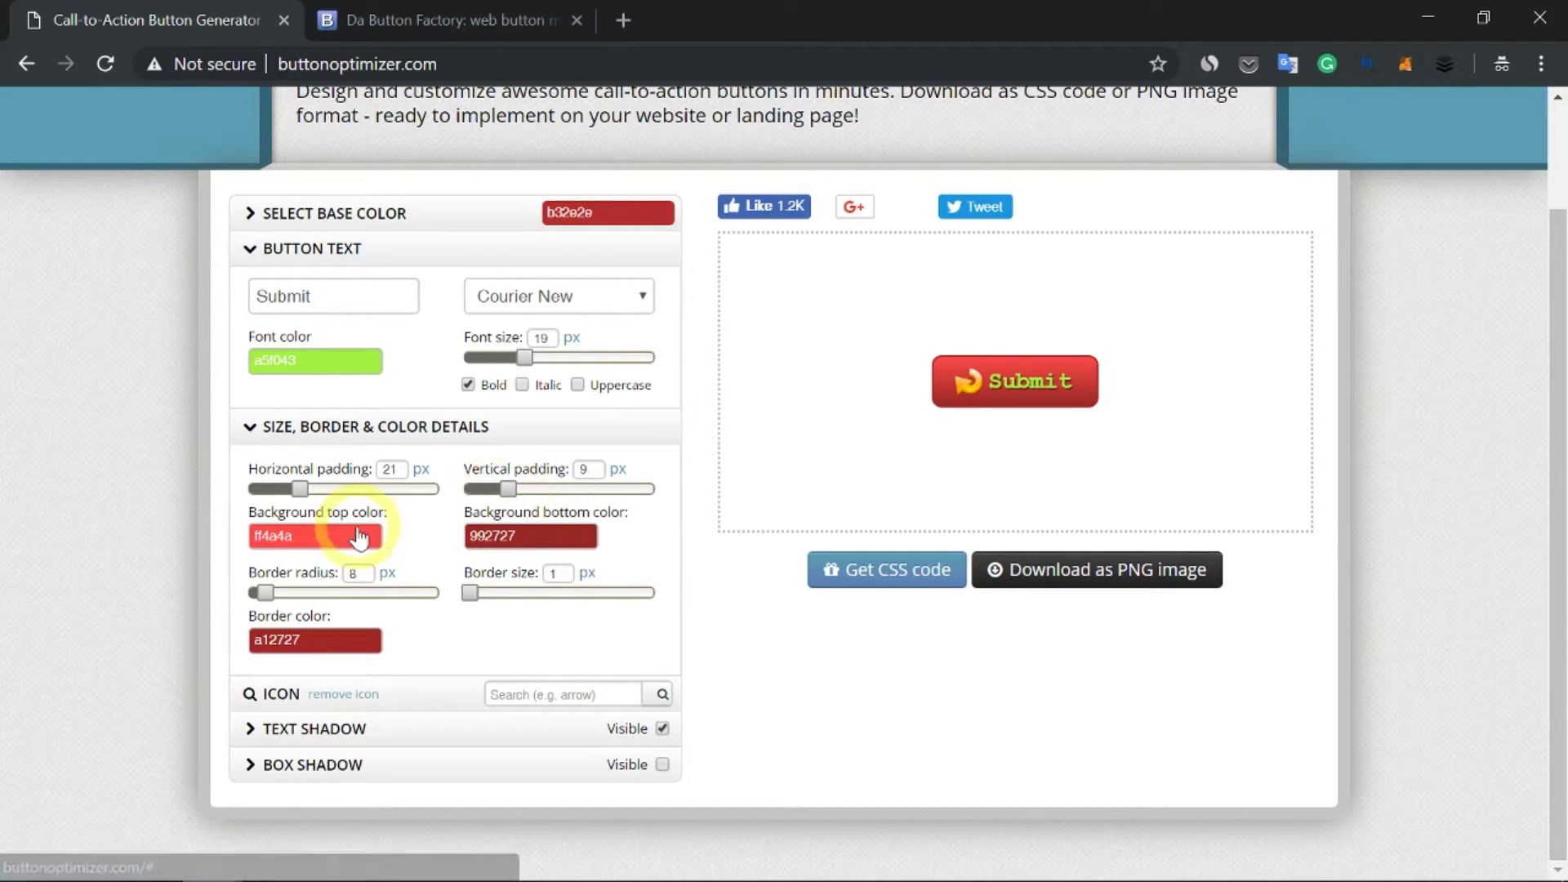
pyautogui.click(315, 539)
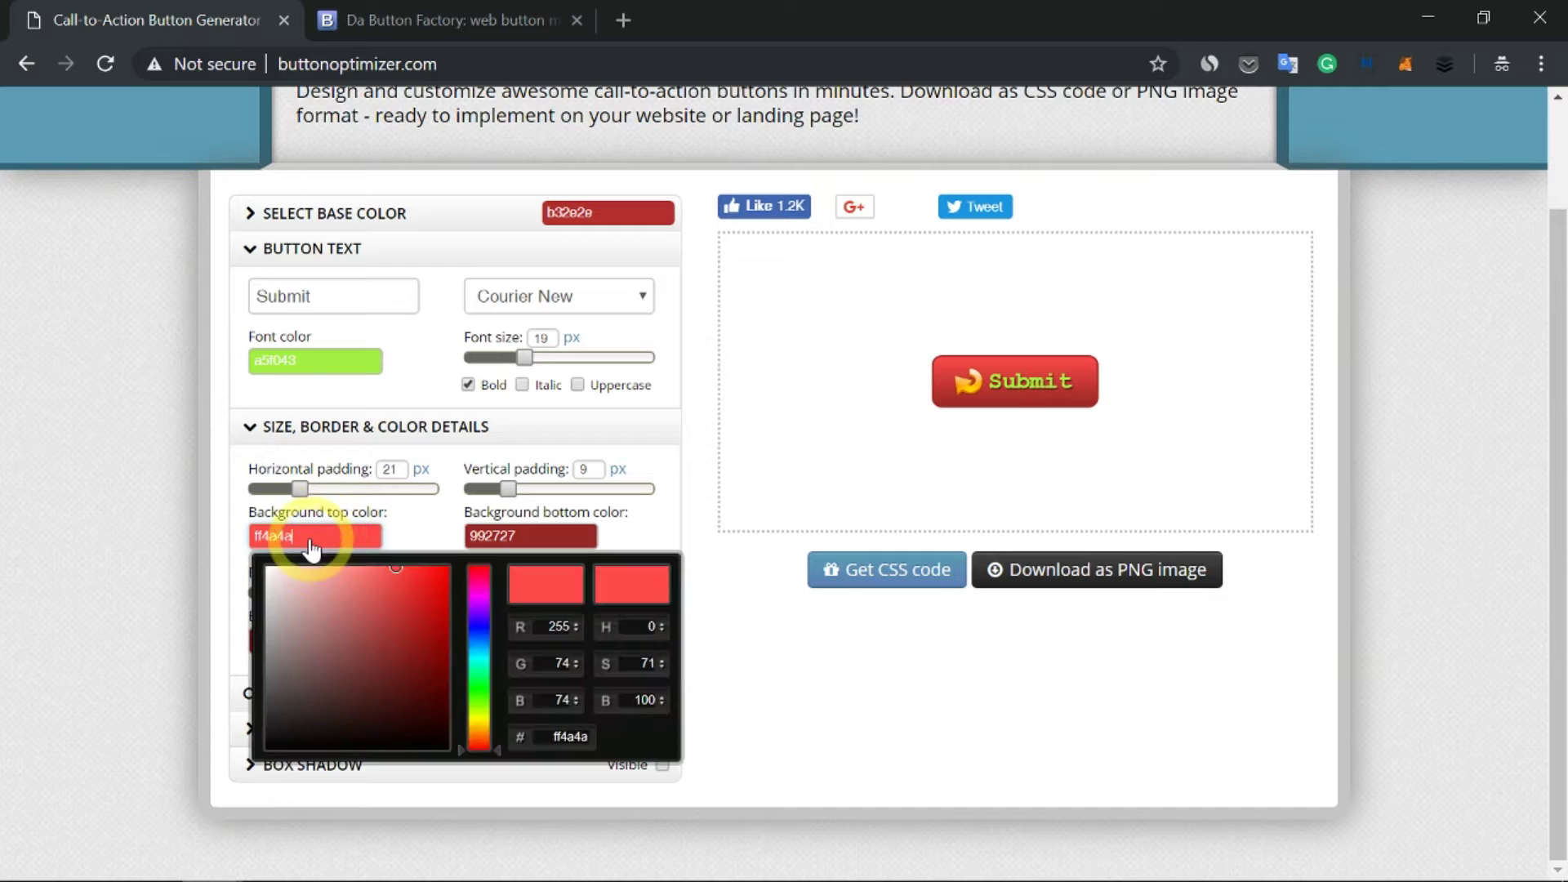
pyautogui.click(629, 525)
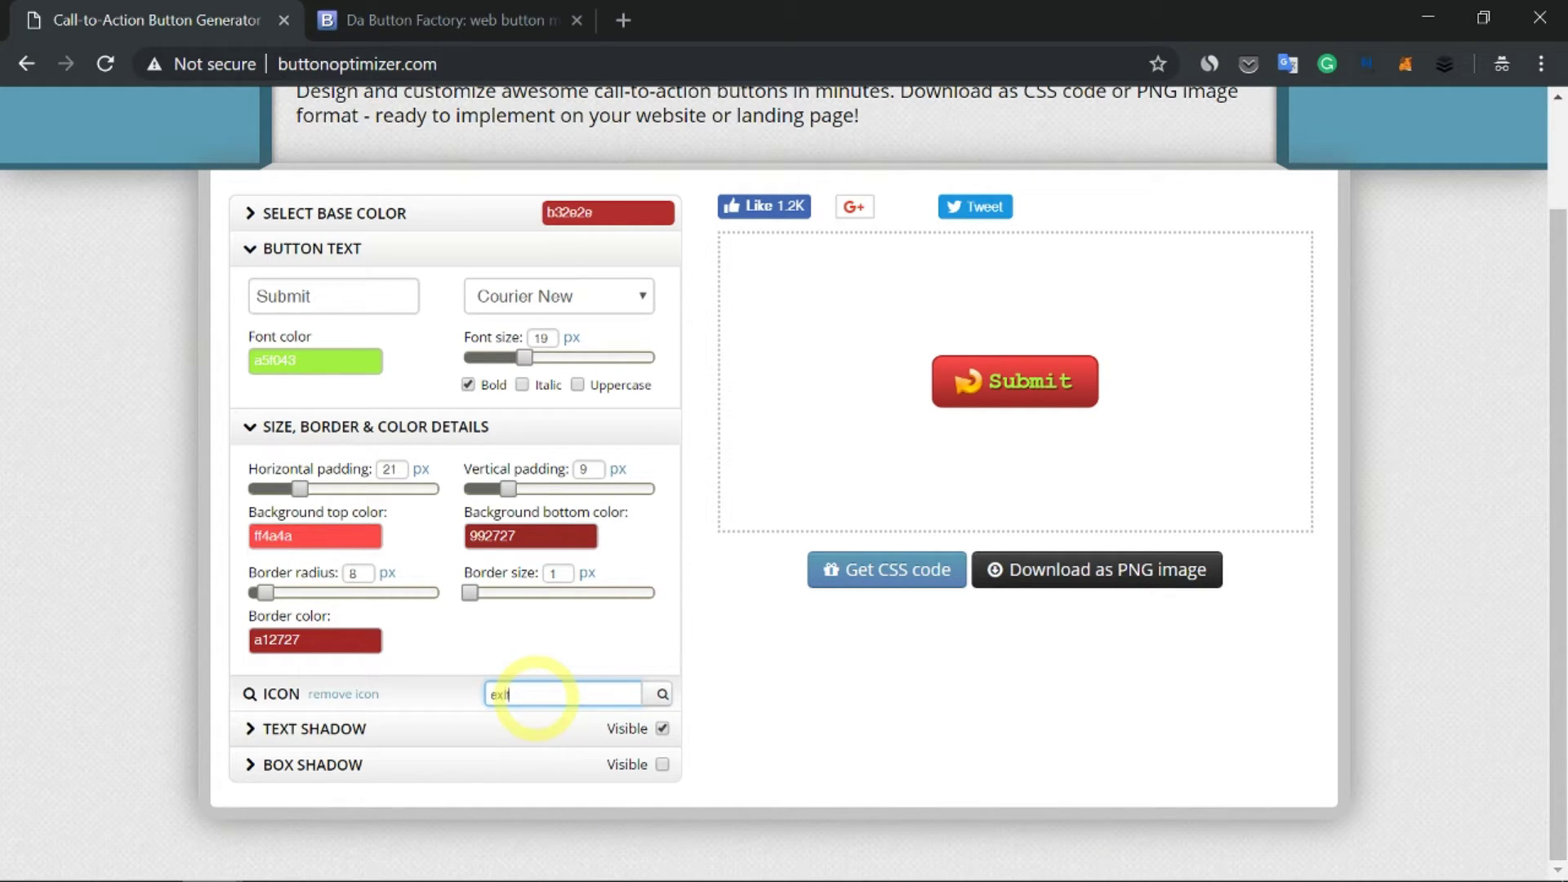
# Search the icons for "exit" and apply the black outlined exit icon with a right-pointing arrow to the button
pyautogui.click(662, 696)
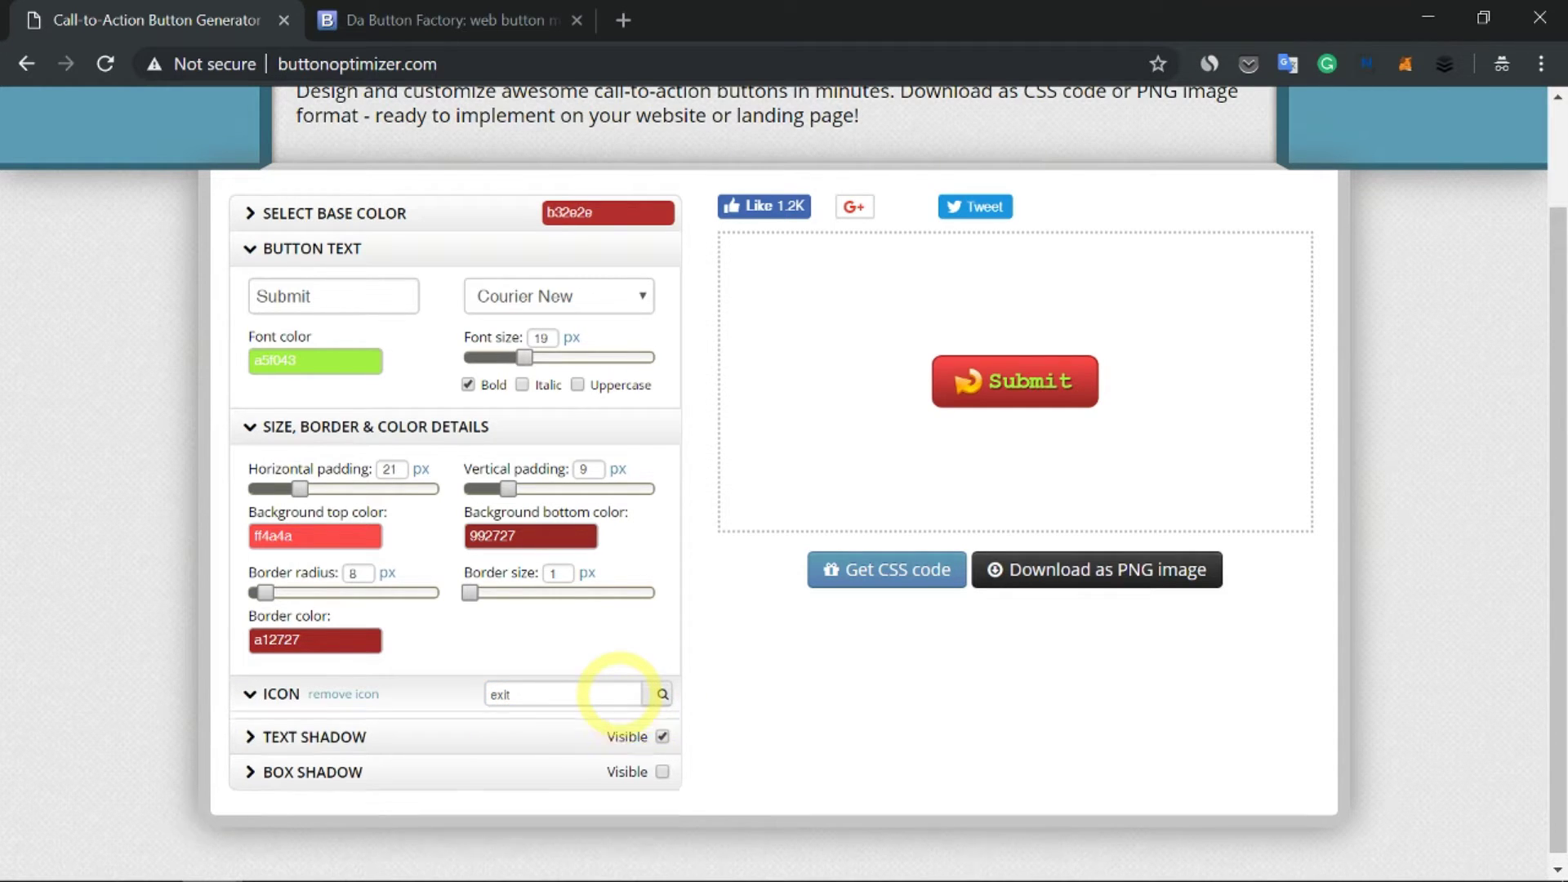
pyautogui.scroll(-3, 612, 688)
pyautogui.scroll(-3, 416, 571)
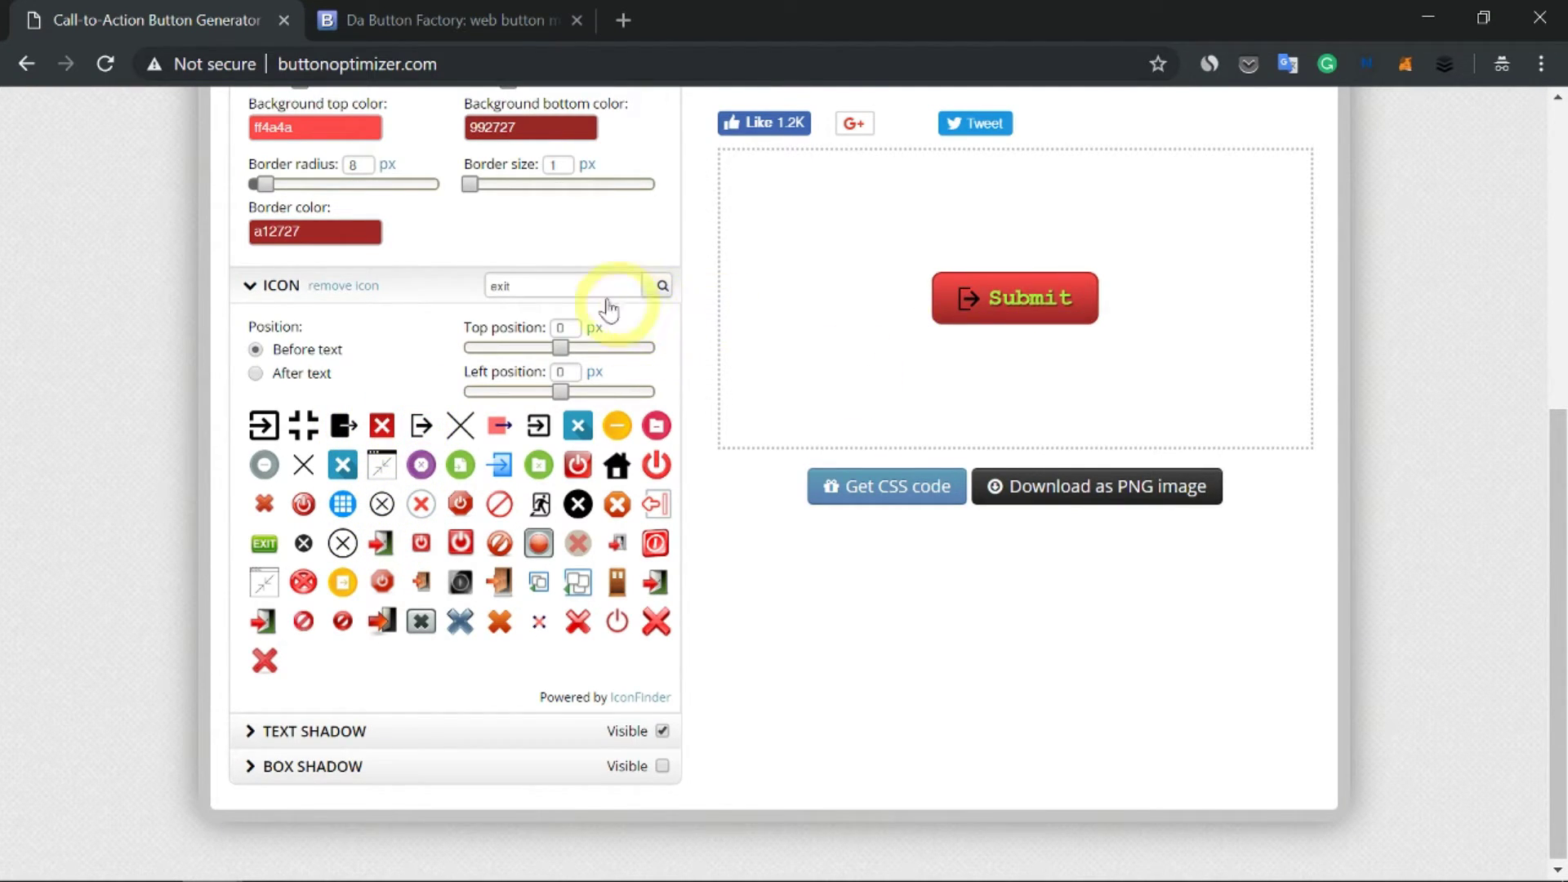
pyautogui.click(294, 288)
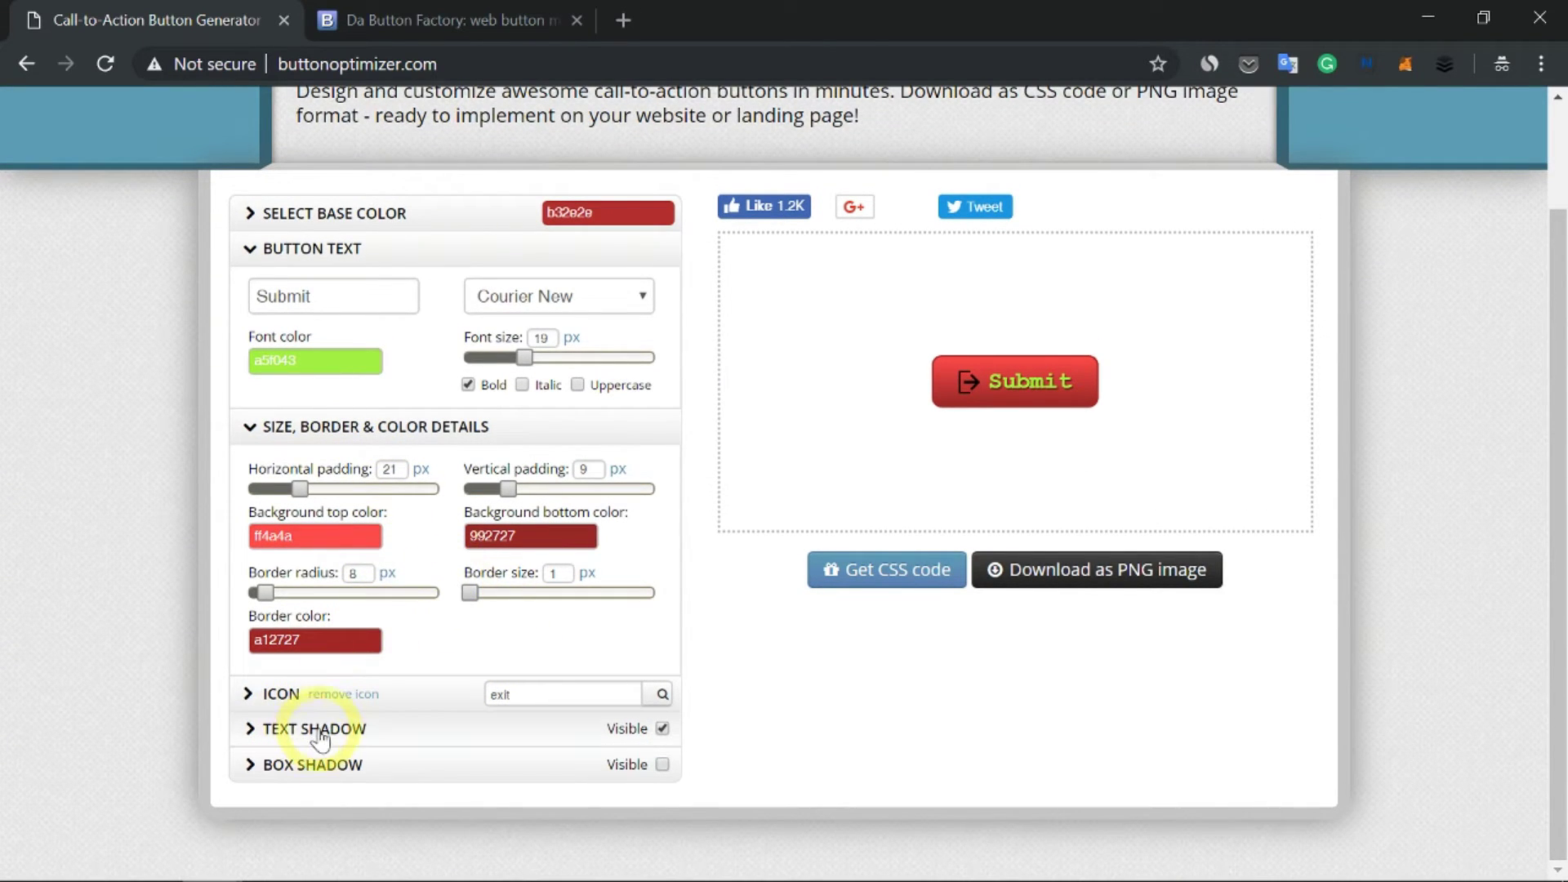
# Try the box shadow on the button and turn it off again
pyautogui.click(327, 764)
pyautogui.scroll(-2, 335, 760)
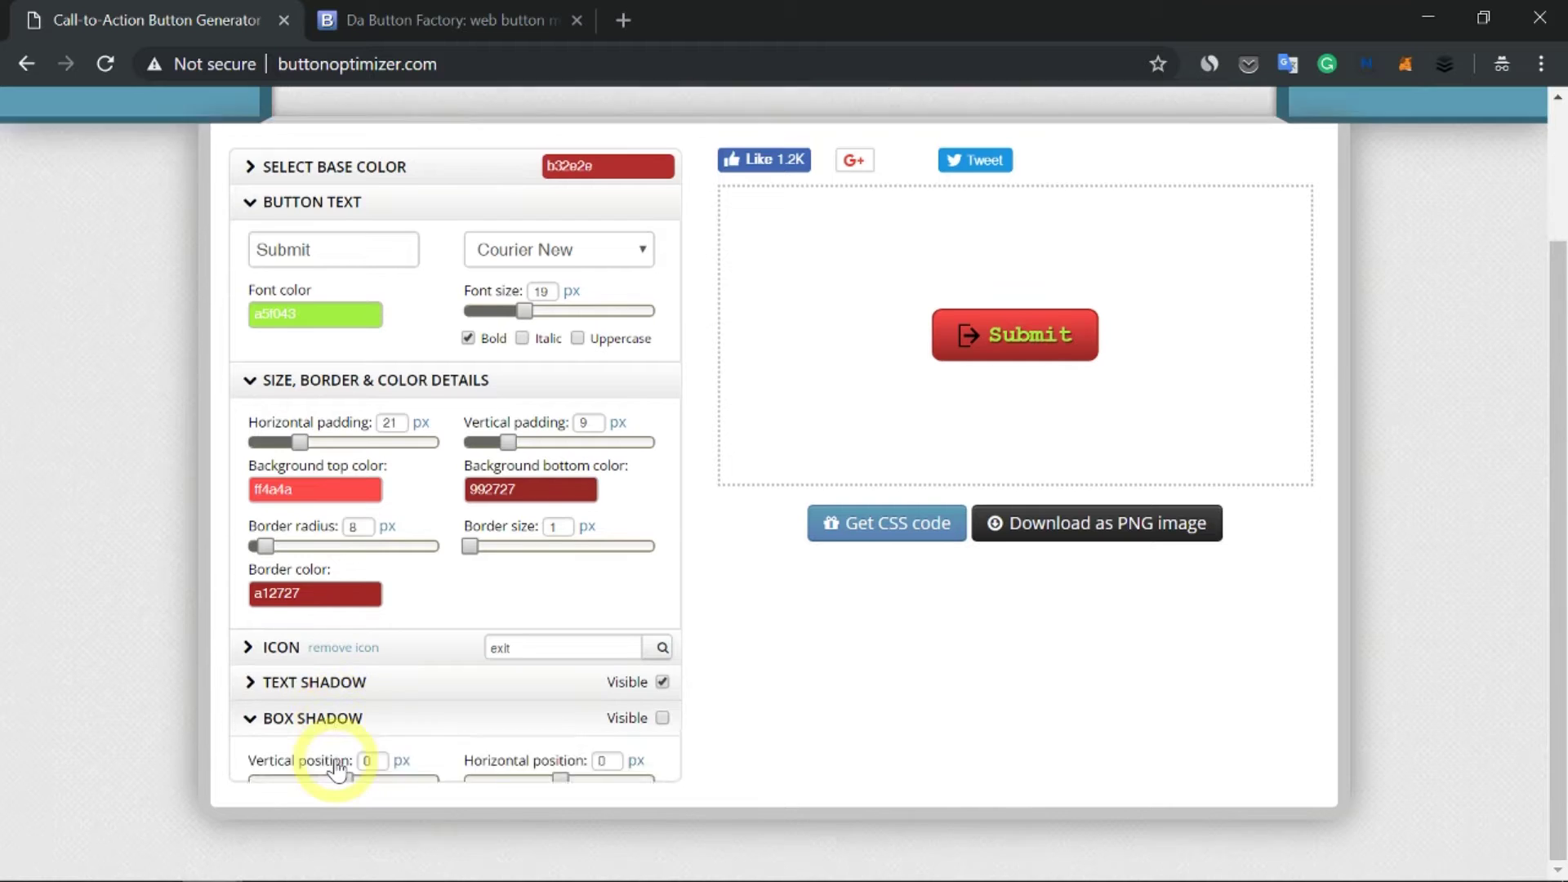
pyautogui.click(662, 594)
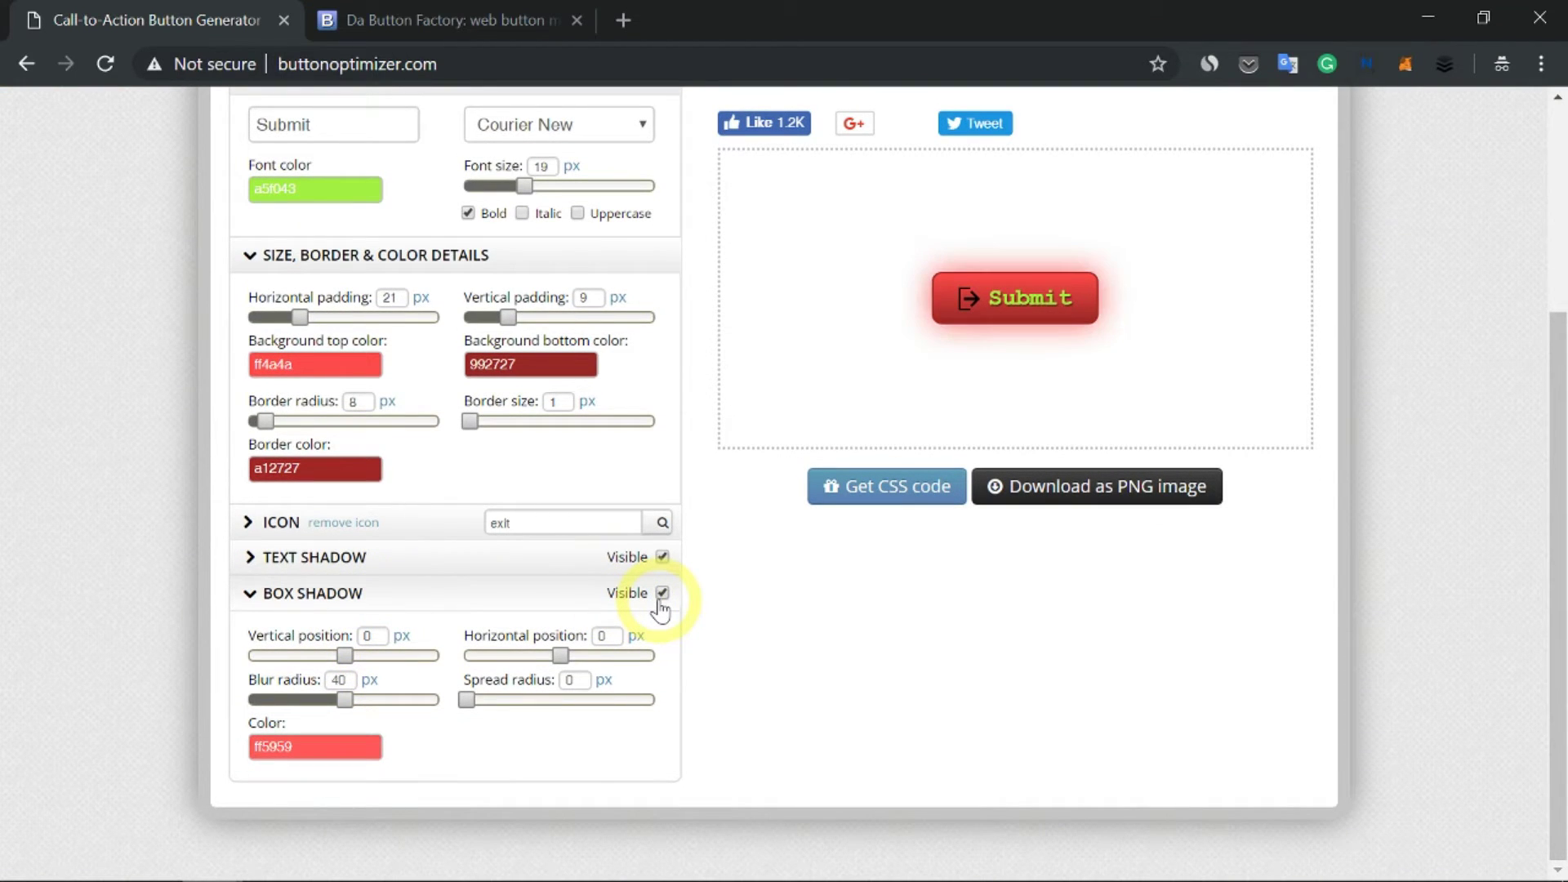
pyautogui.click(661, 594)
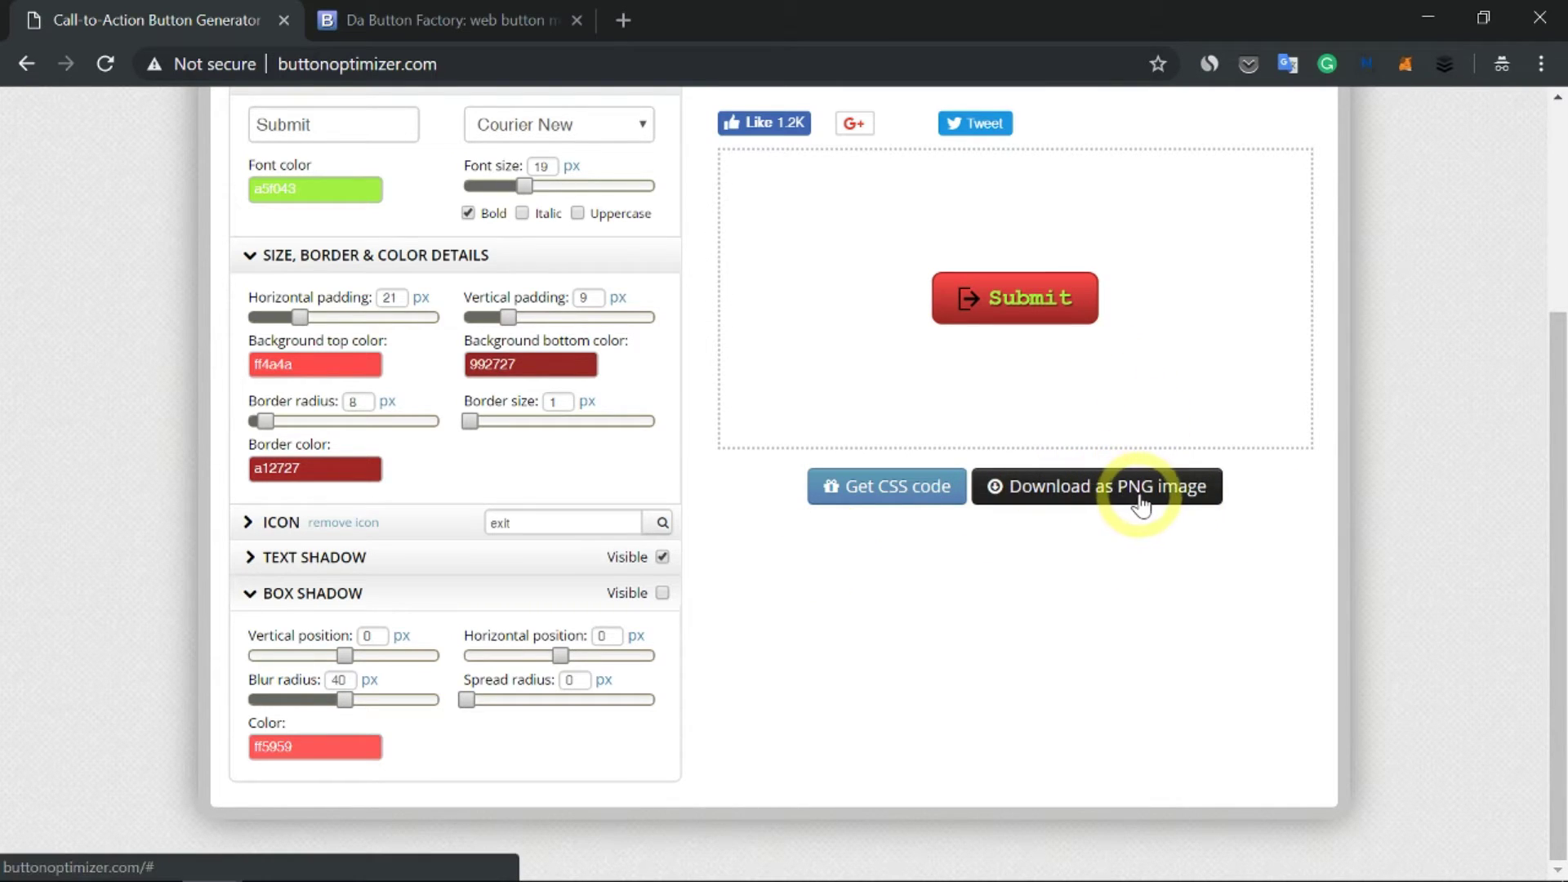
# Generate the button's HTML and CSS code and select the entire CSS code
pyautogui.click(911, 490)
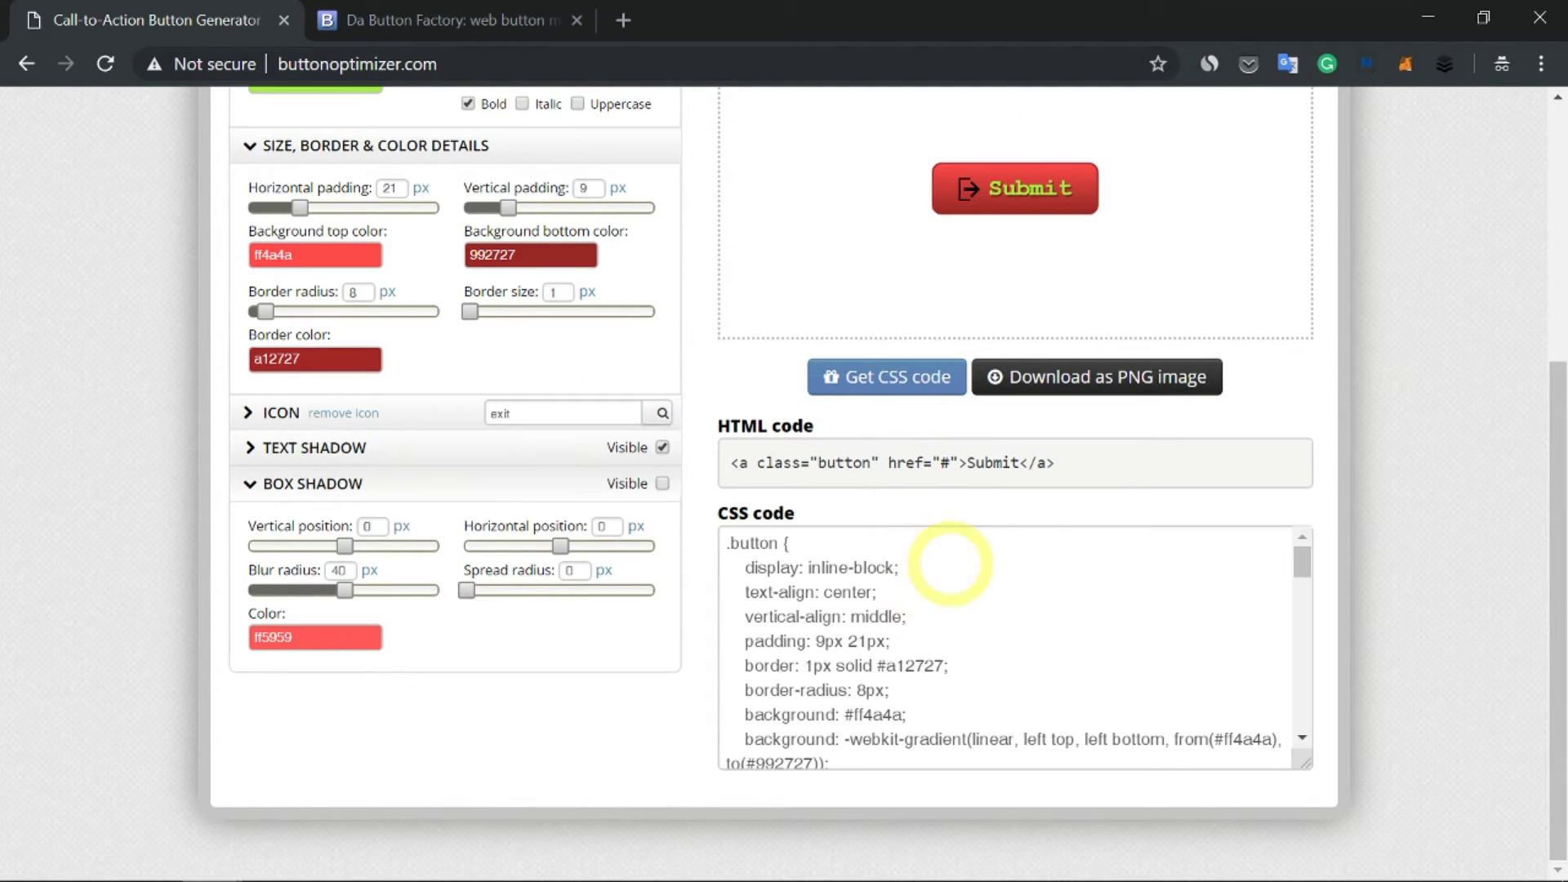
pyautogui.click(940, 567)
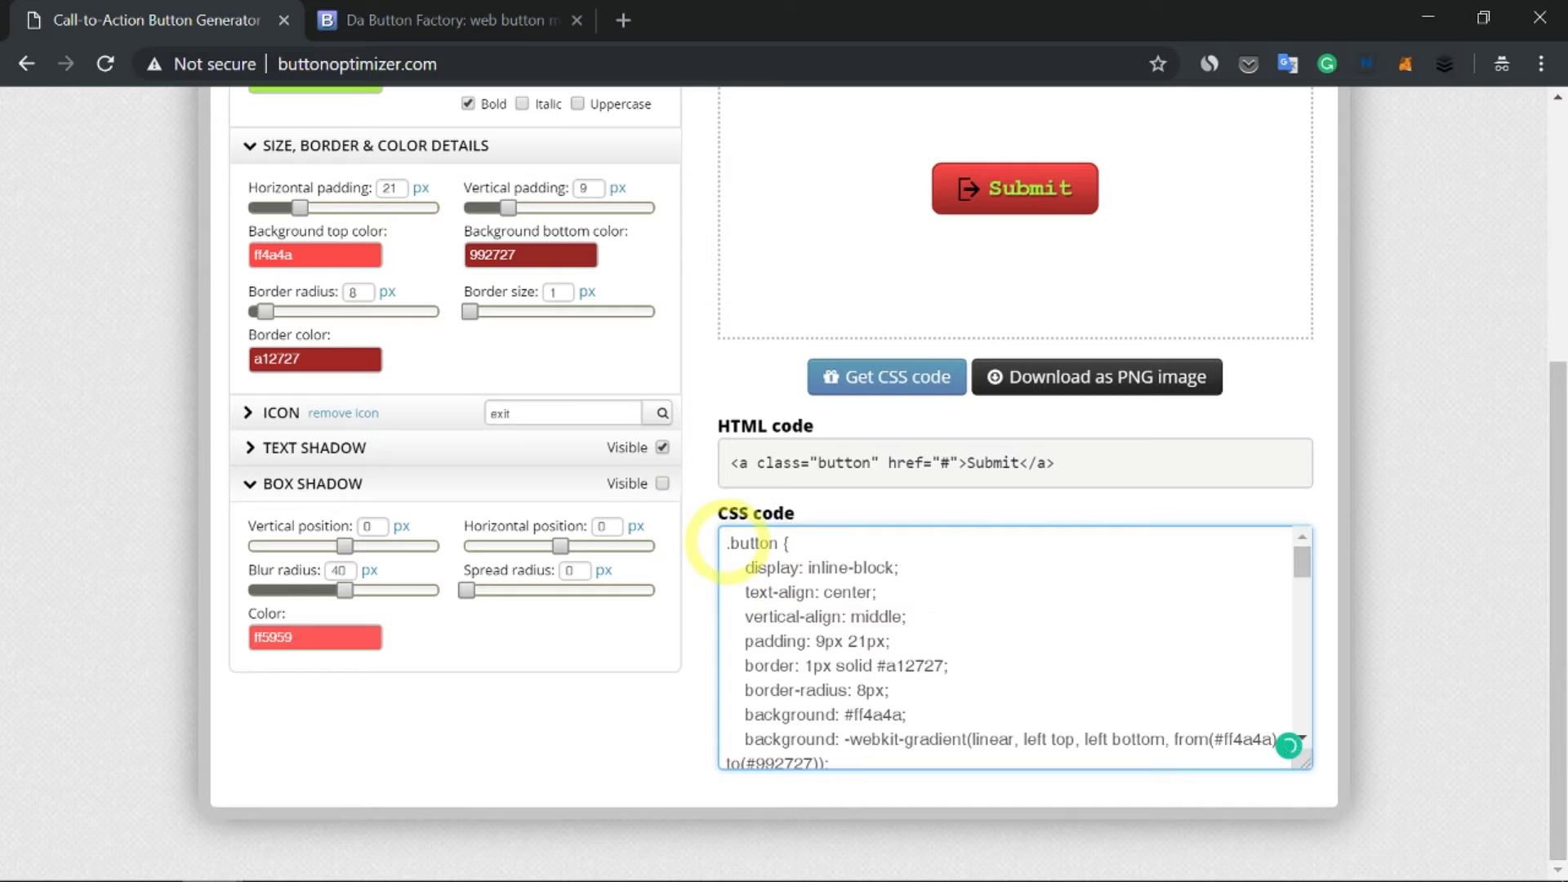
pyautogui.moveTo(726, 543); pyautogui.dragTo(949, 796)
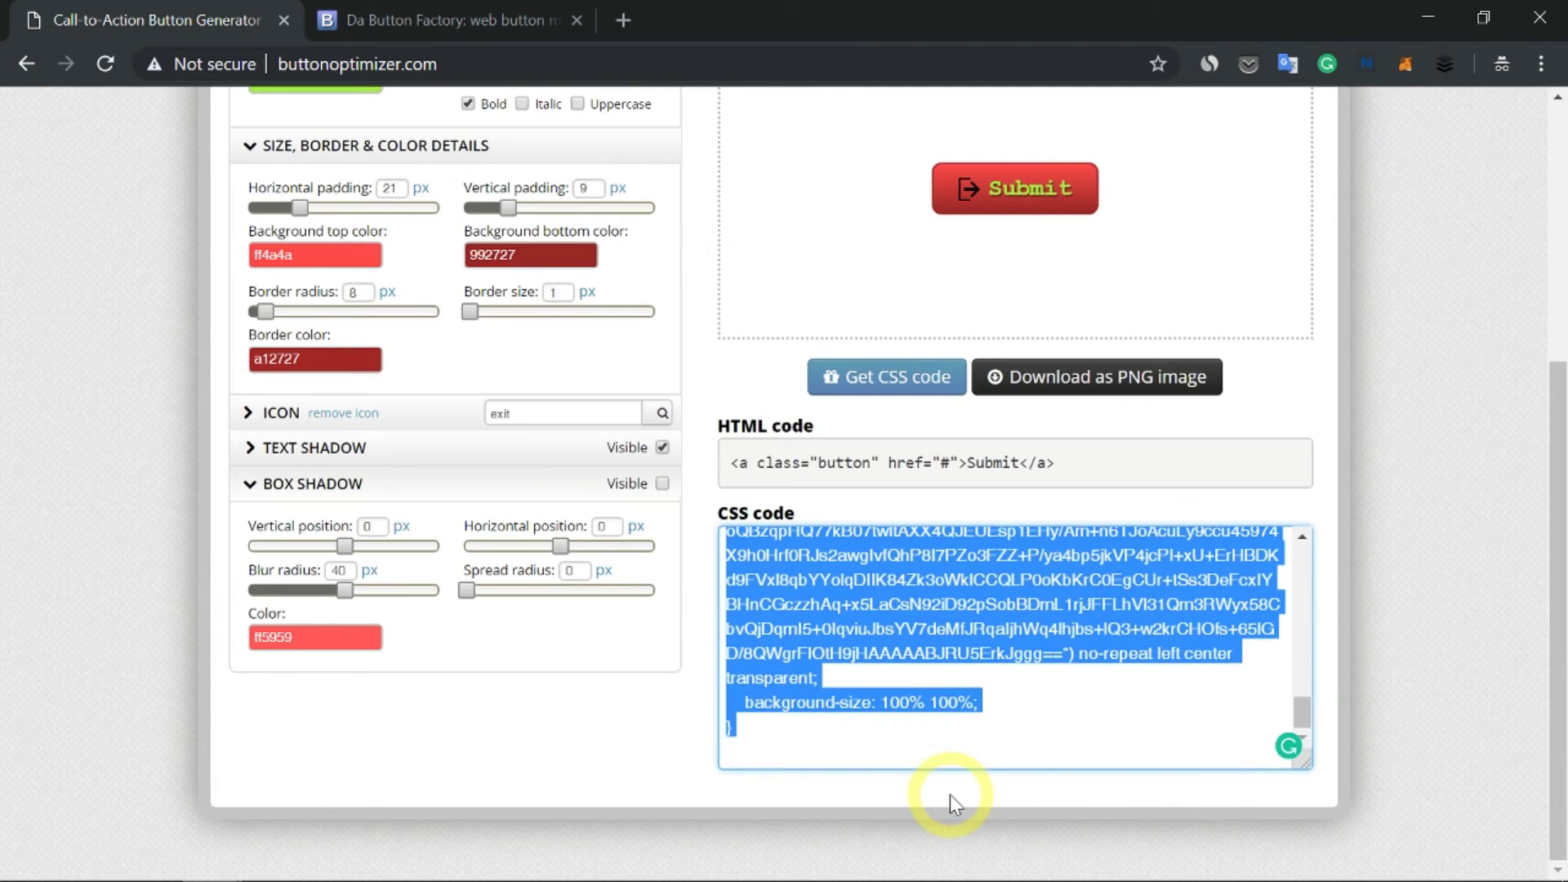
pyautogui.click(1204, 421)
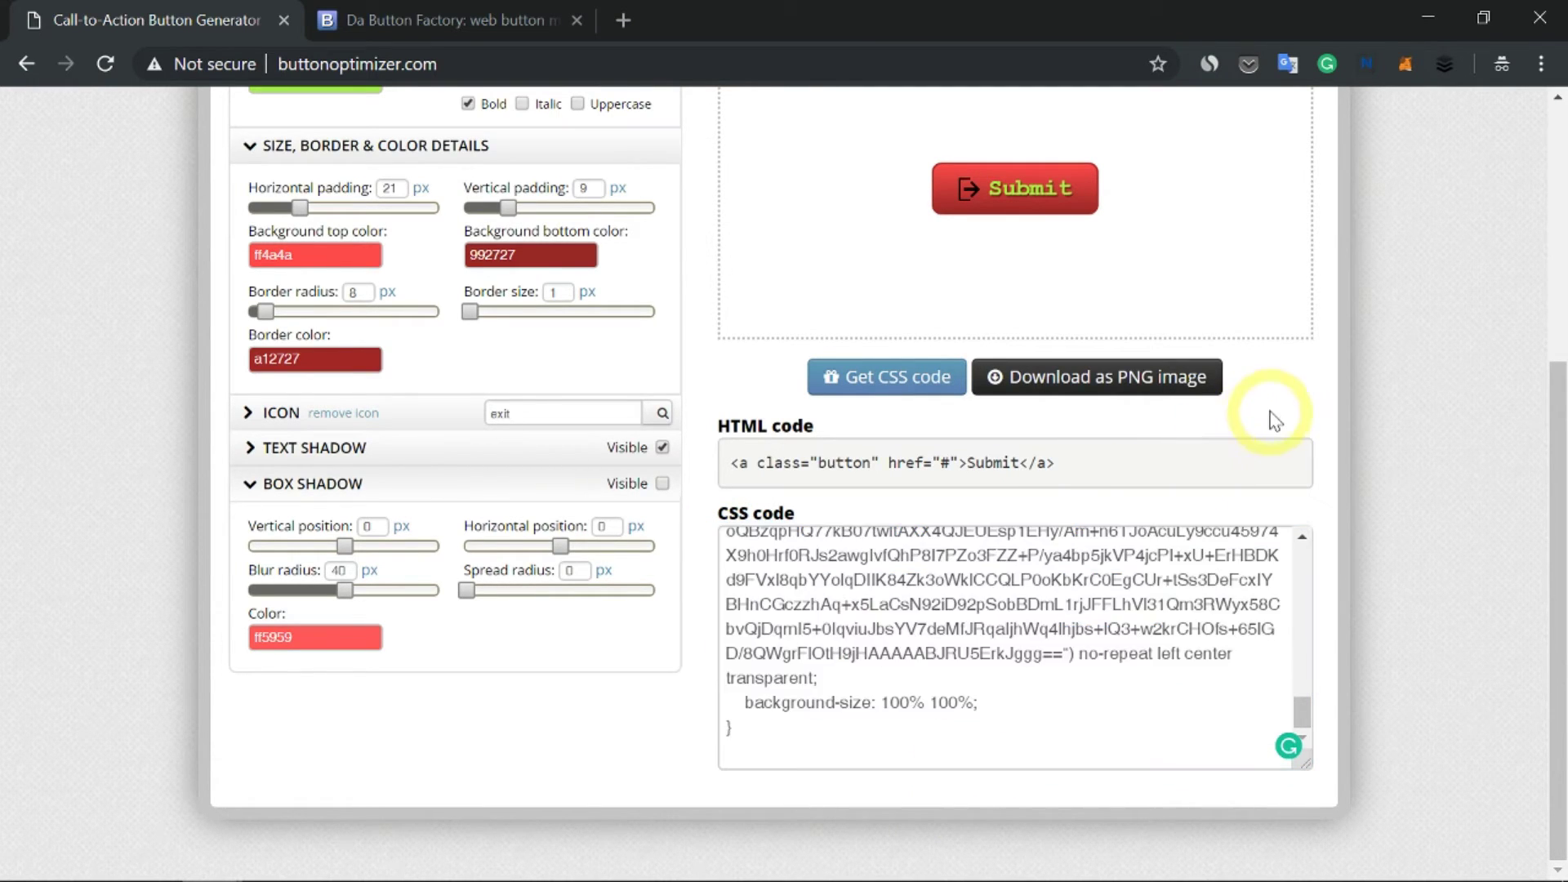
# Start downloading the button as a PNG image and cancel saving the file
pyautogui.click(1149, 395)
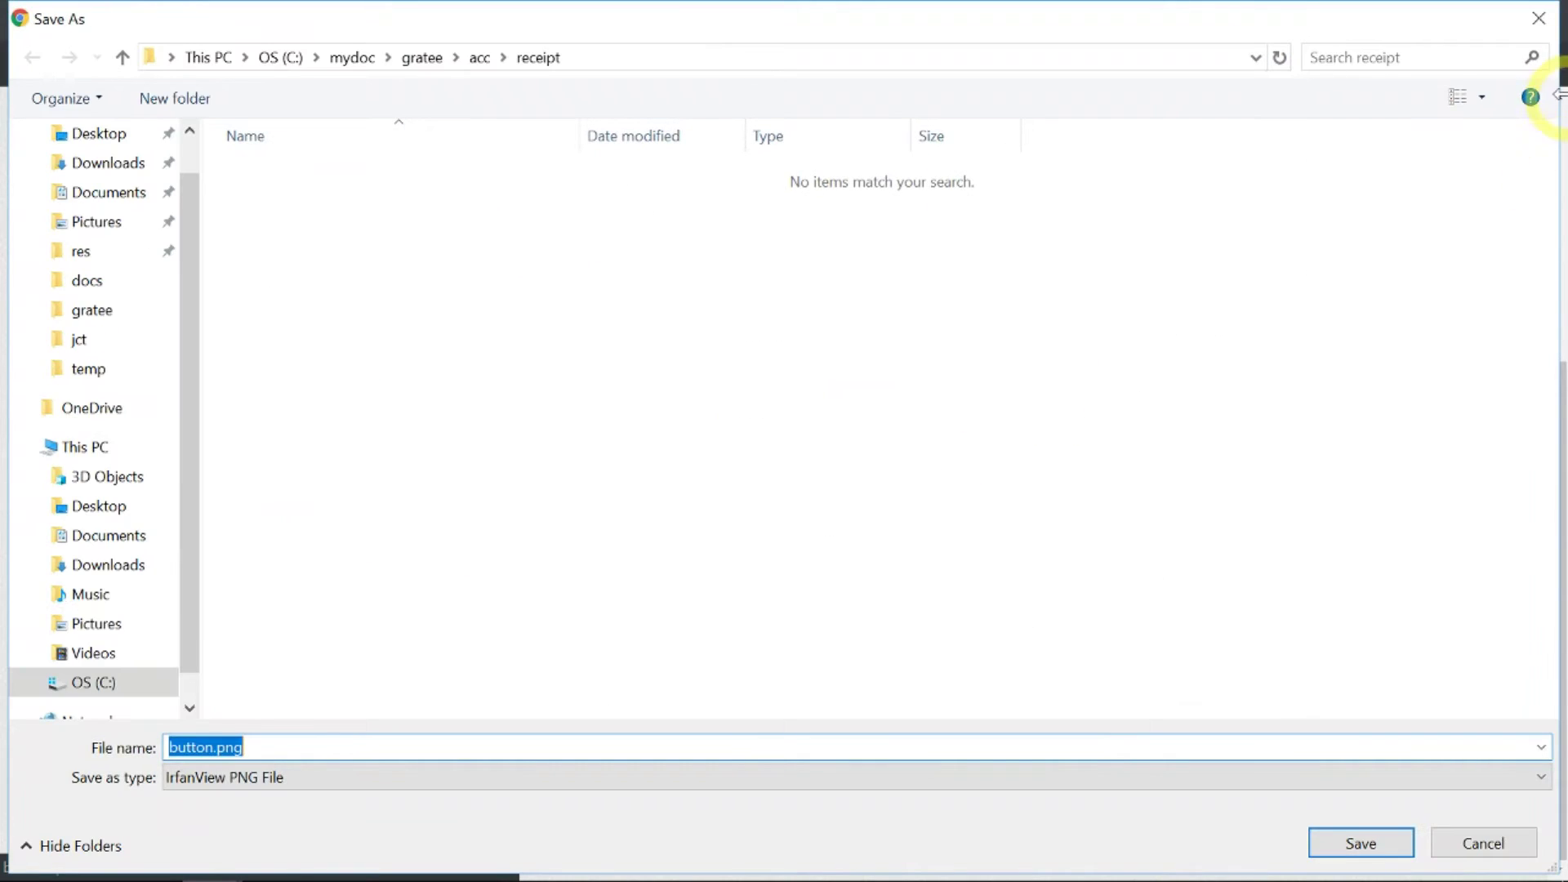
pyautogui.click(1539, 18)
pyautogui.scroll(5, 1217, 380)
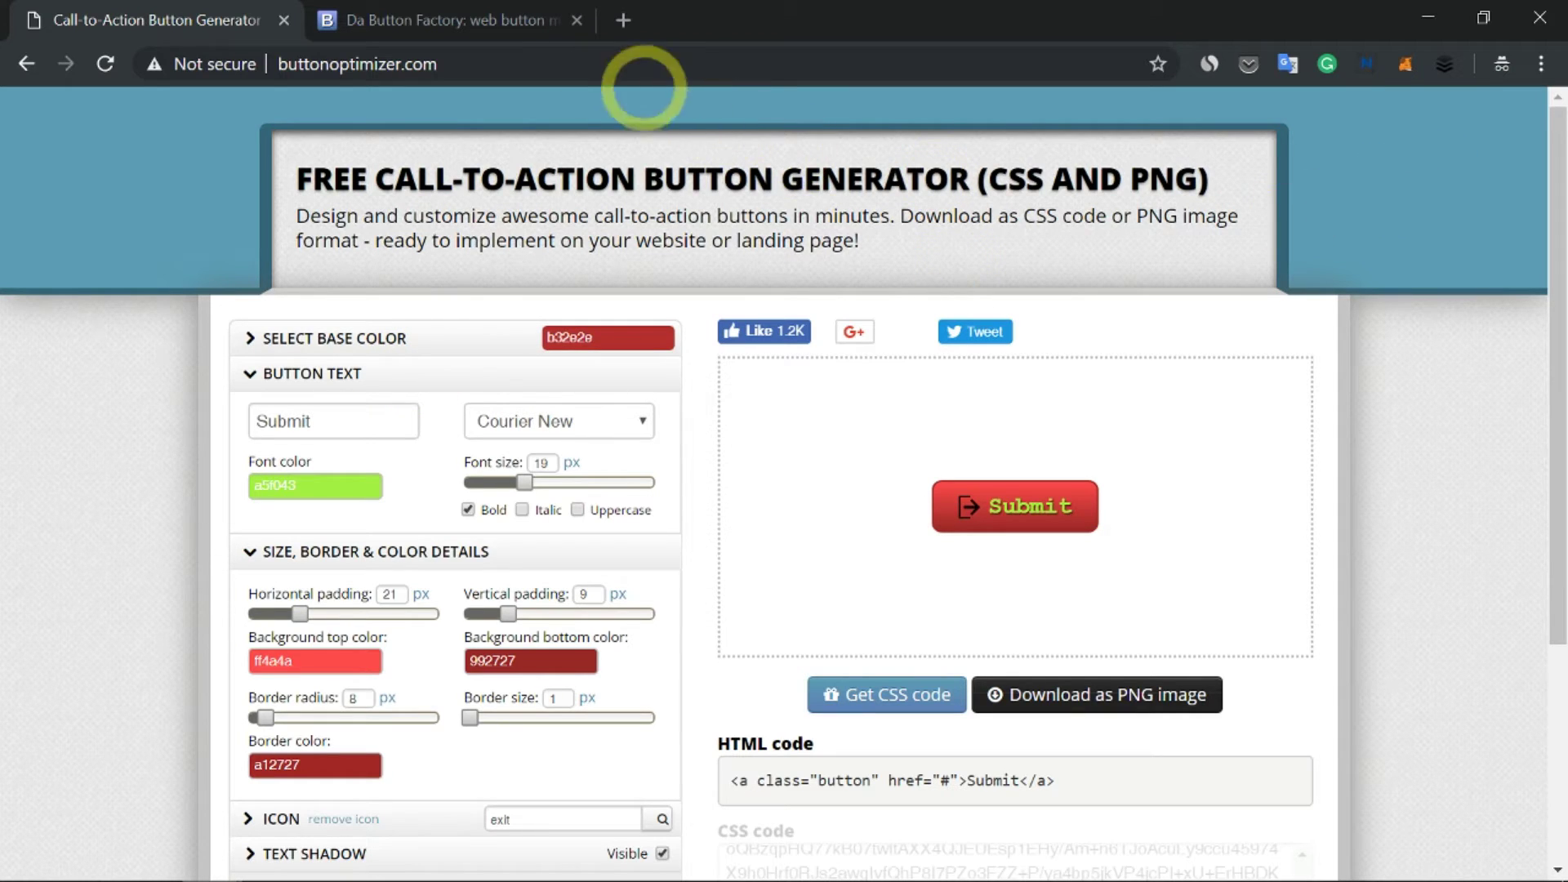
# Switch to the Da Button Factory site and replace the button's placeholder text with "Submit"
pyautogui.click(523, 18)
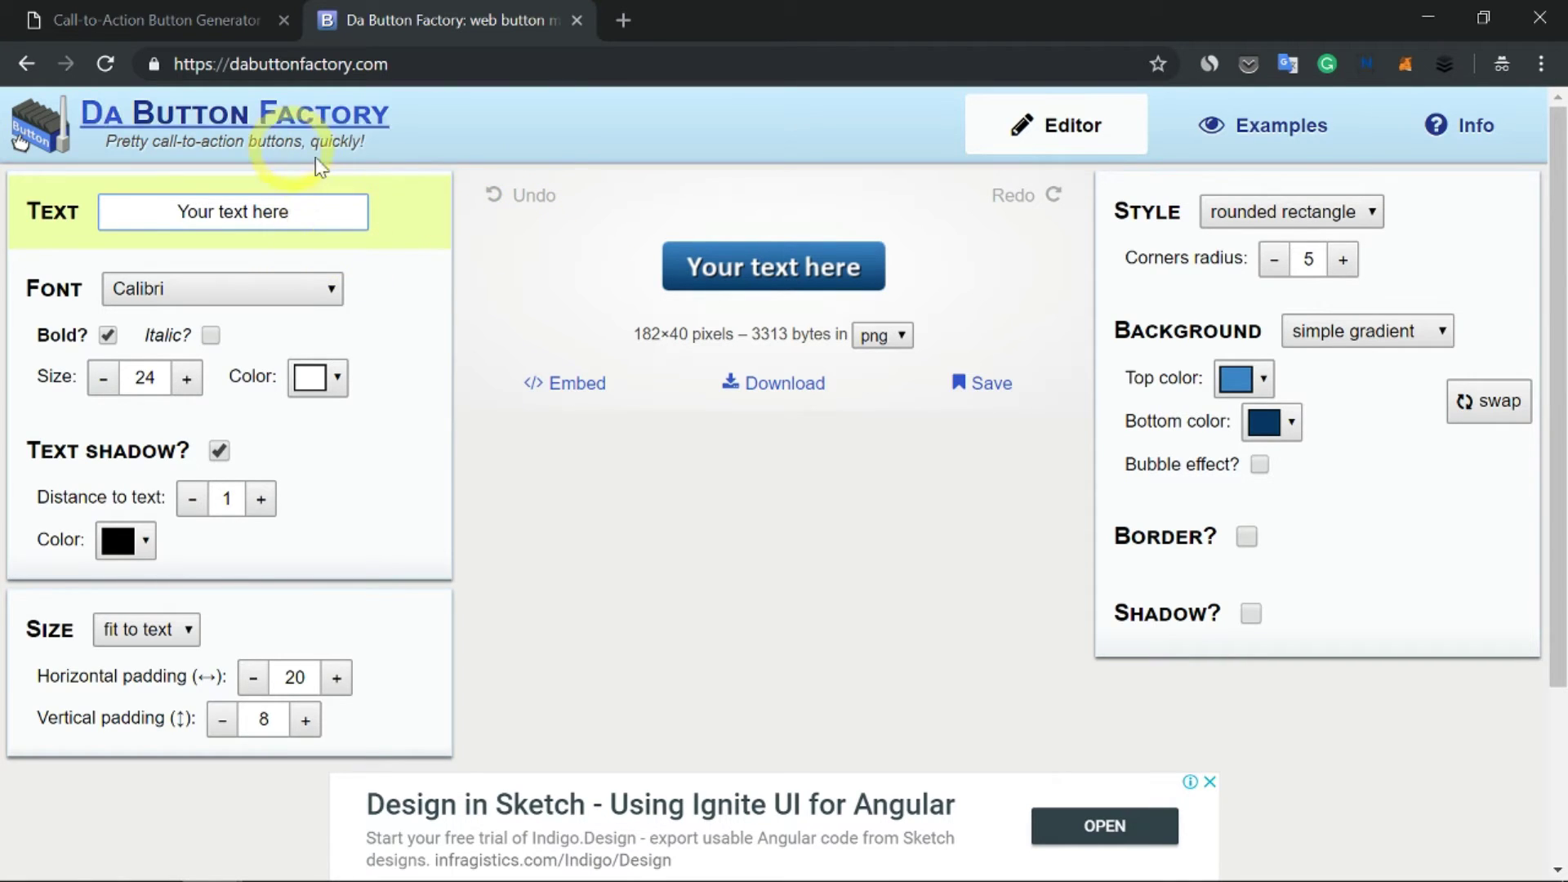
pyautogui.moveTo(301, 214); pyautogui.dragTo(125, 248)
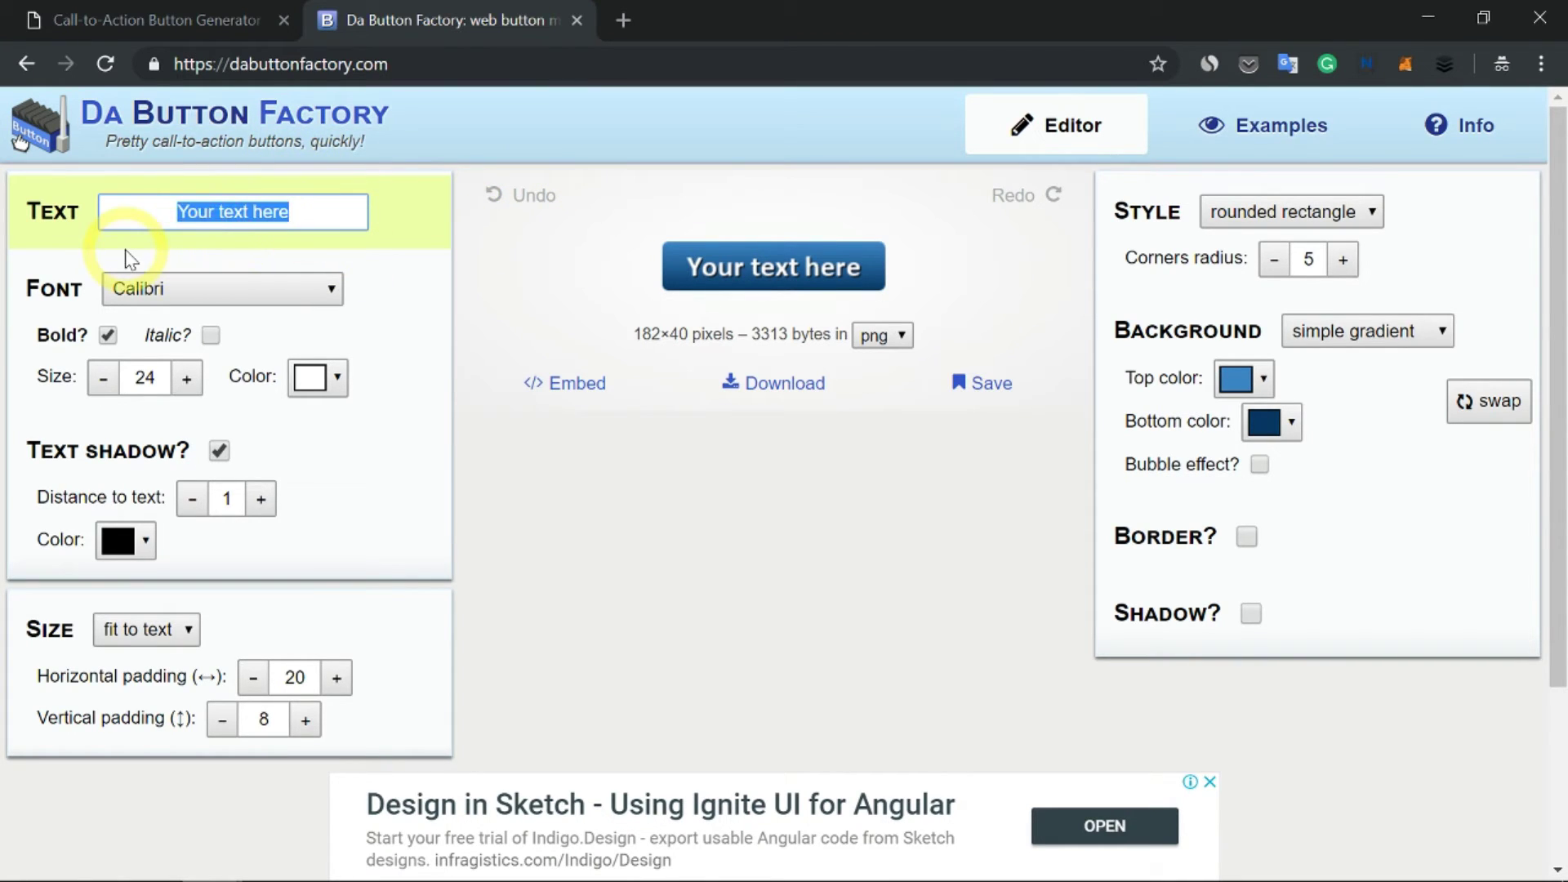
pyautogui.write('Subm')
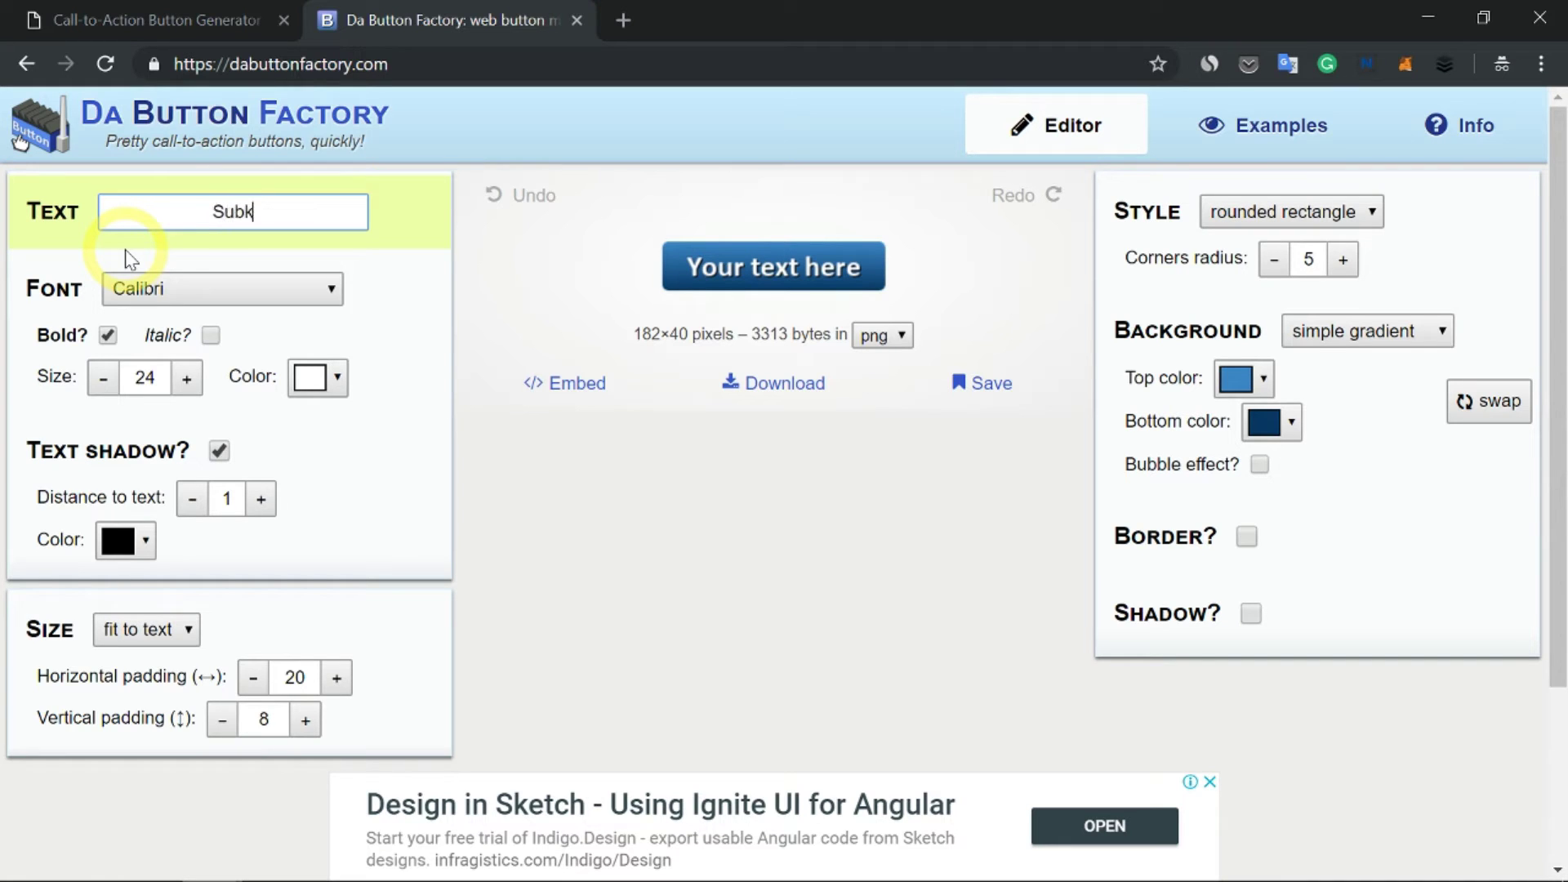
pyautogui.write('it')
# Look through the available fonts without changing Calibri, and set the button's text color to yellow (#ffff00)
pyautogui.click(127, 291)
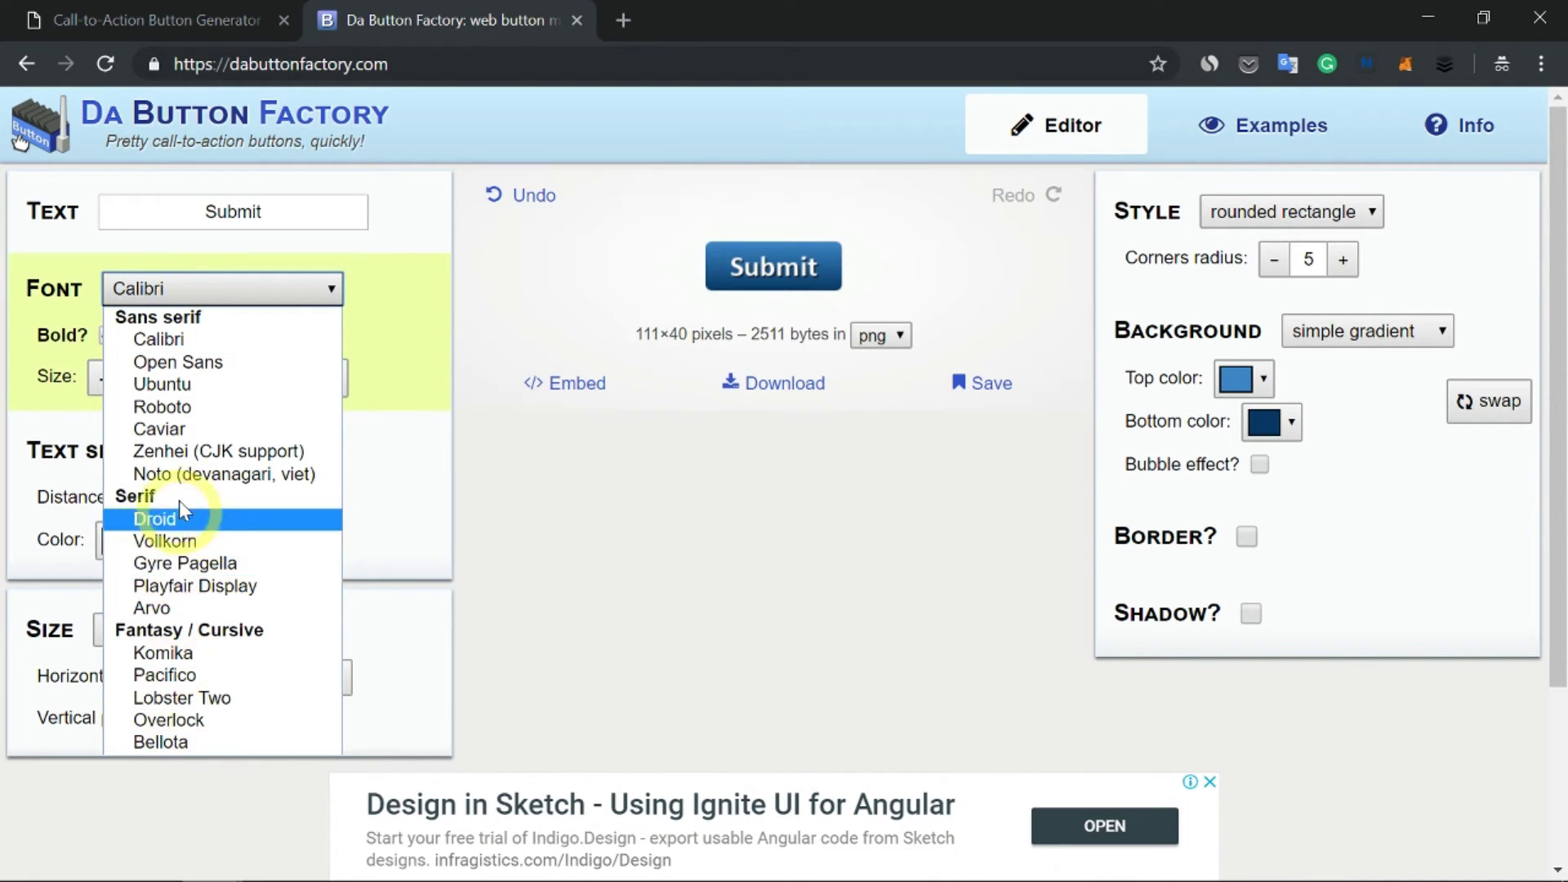
pyautogui.click(419, 320)
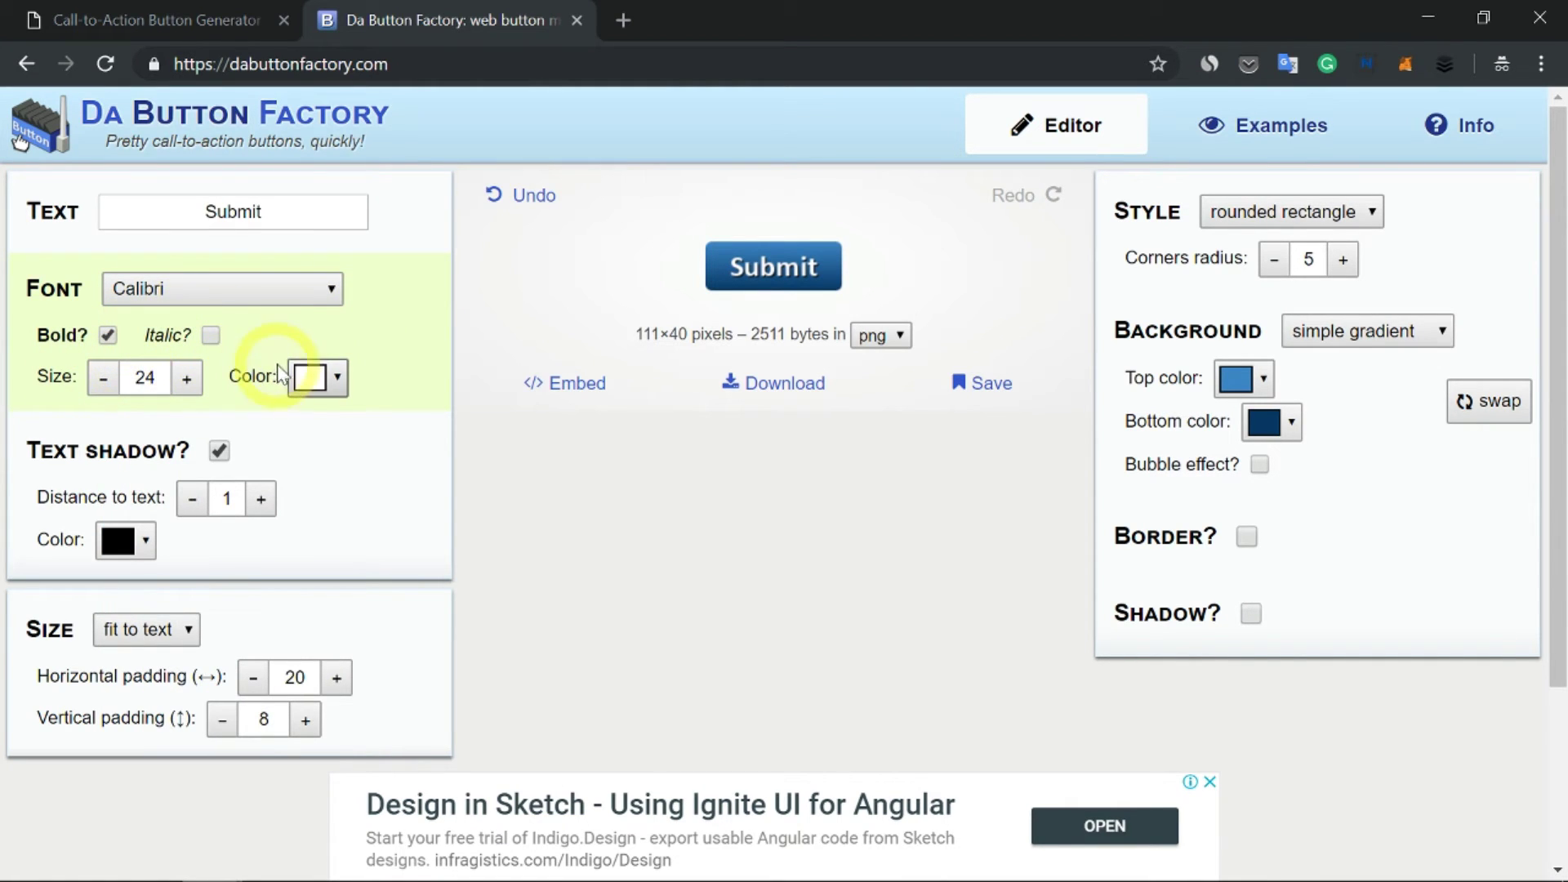
pyautogui.click(331, 380)
pyautogui.click(246, 466)
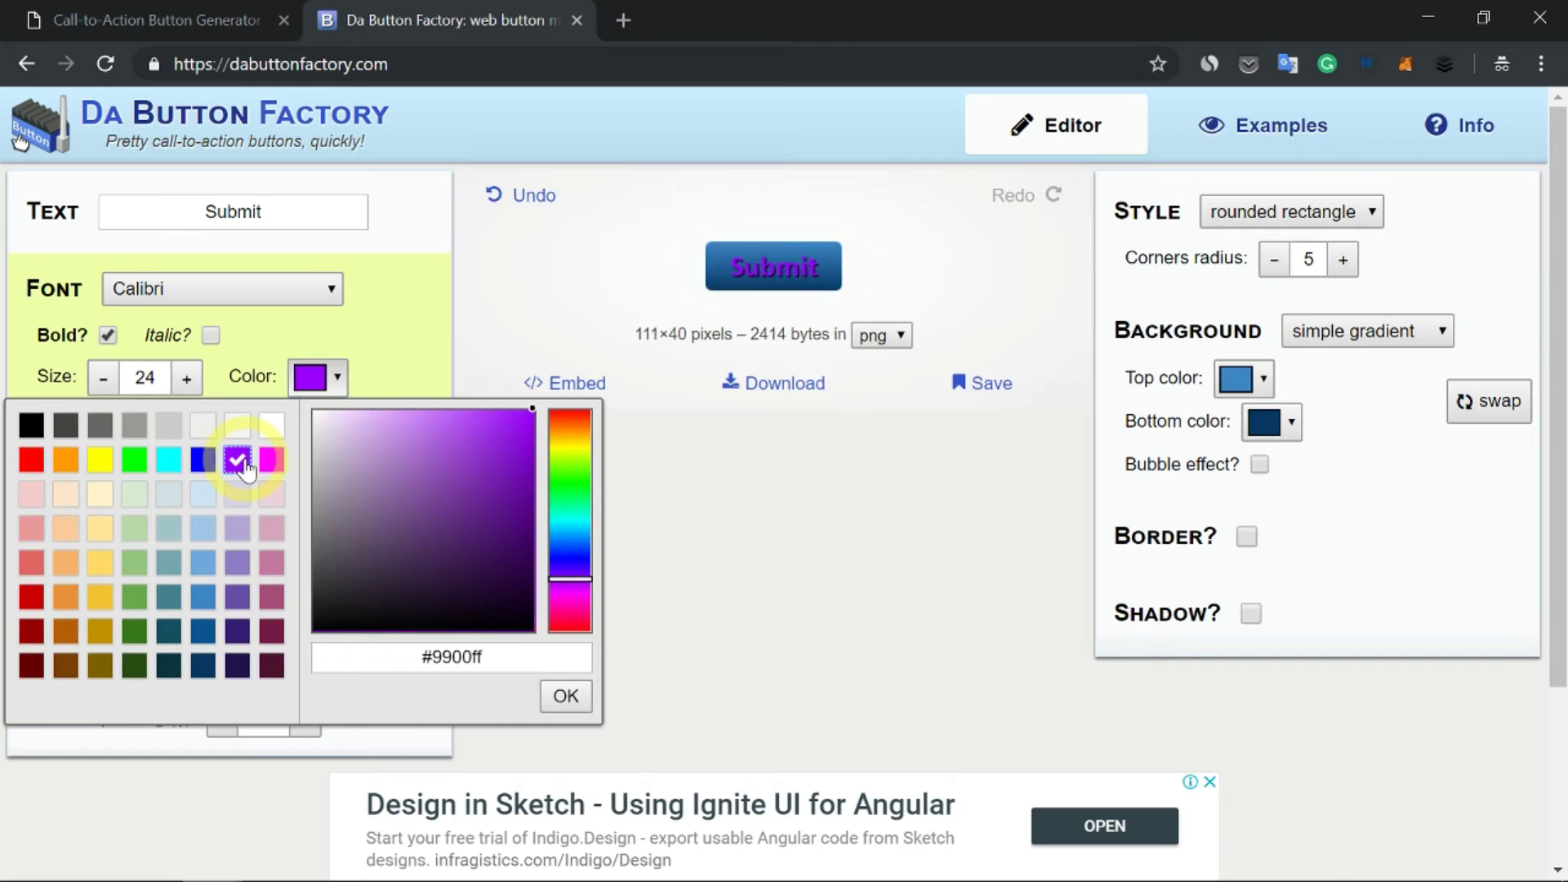
pyautogui.click(97, 467)
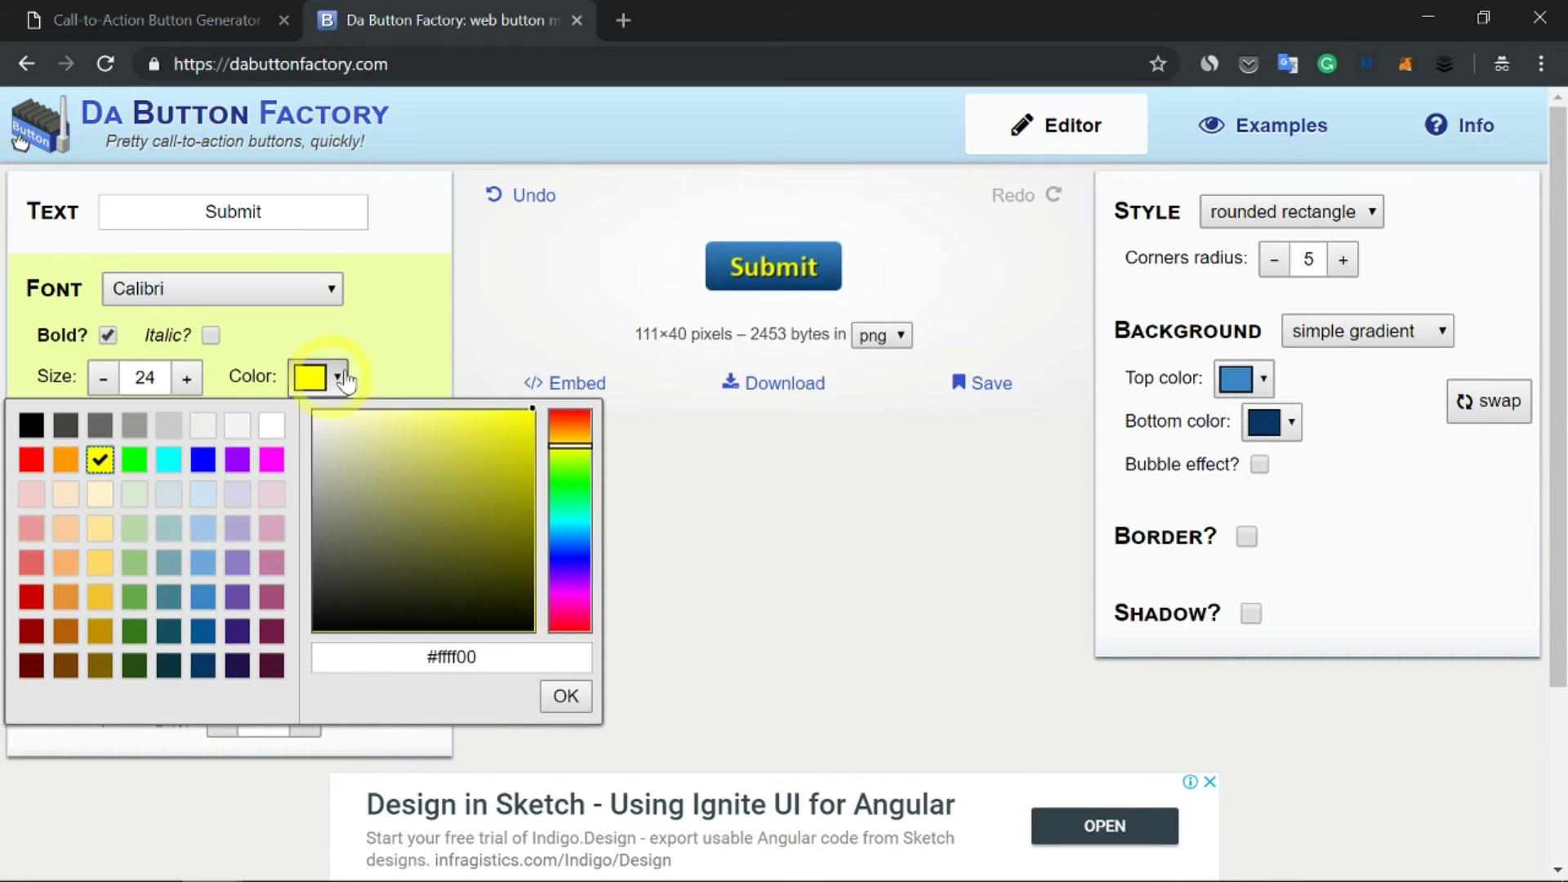
pyautogui.click(336, 377)
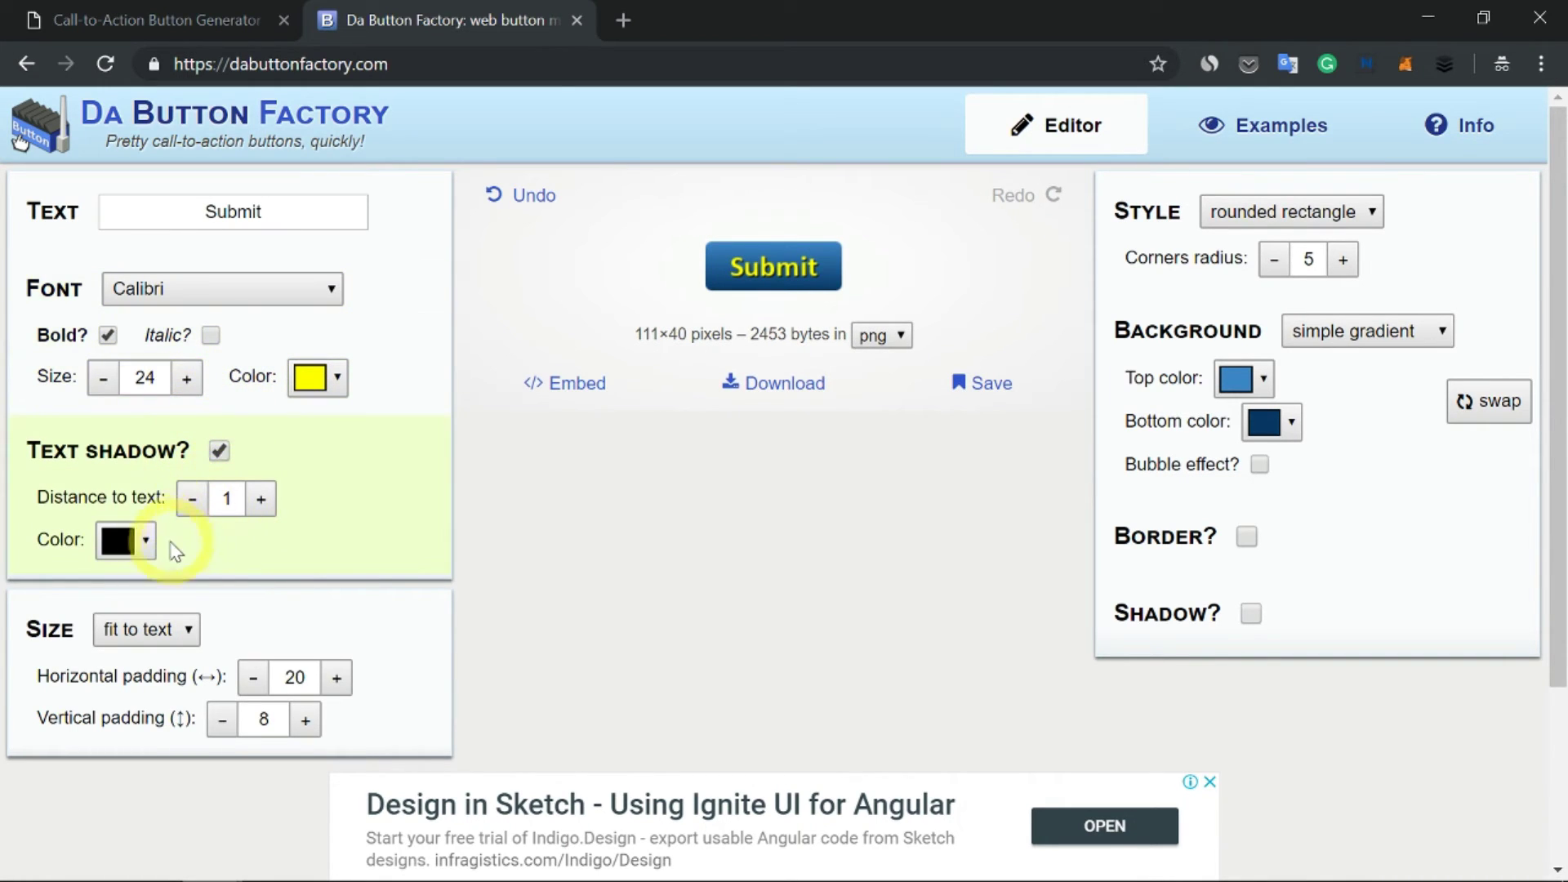
pyautogui.click(139, 630)
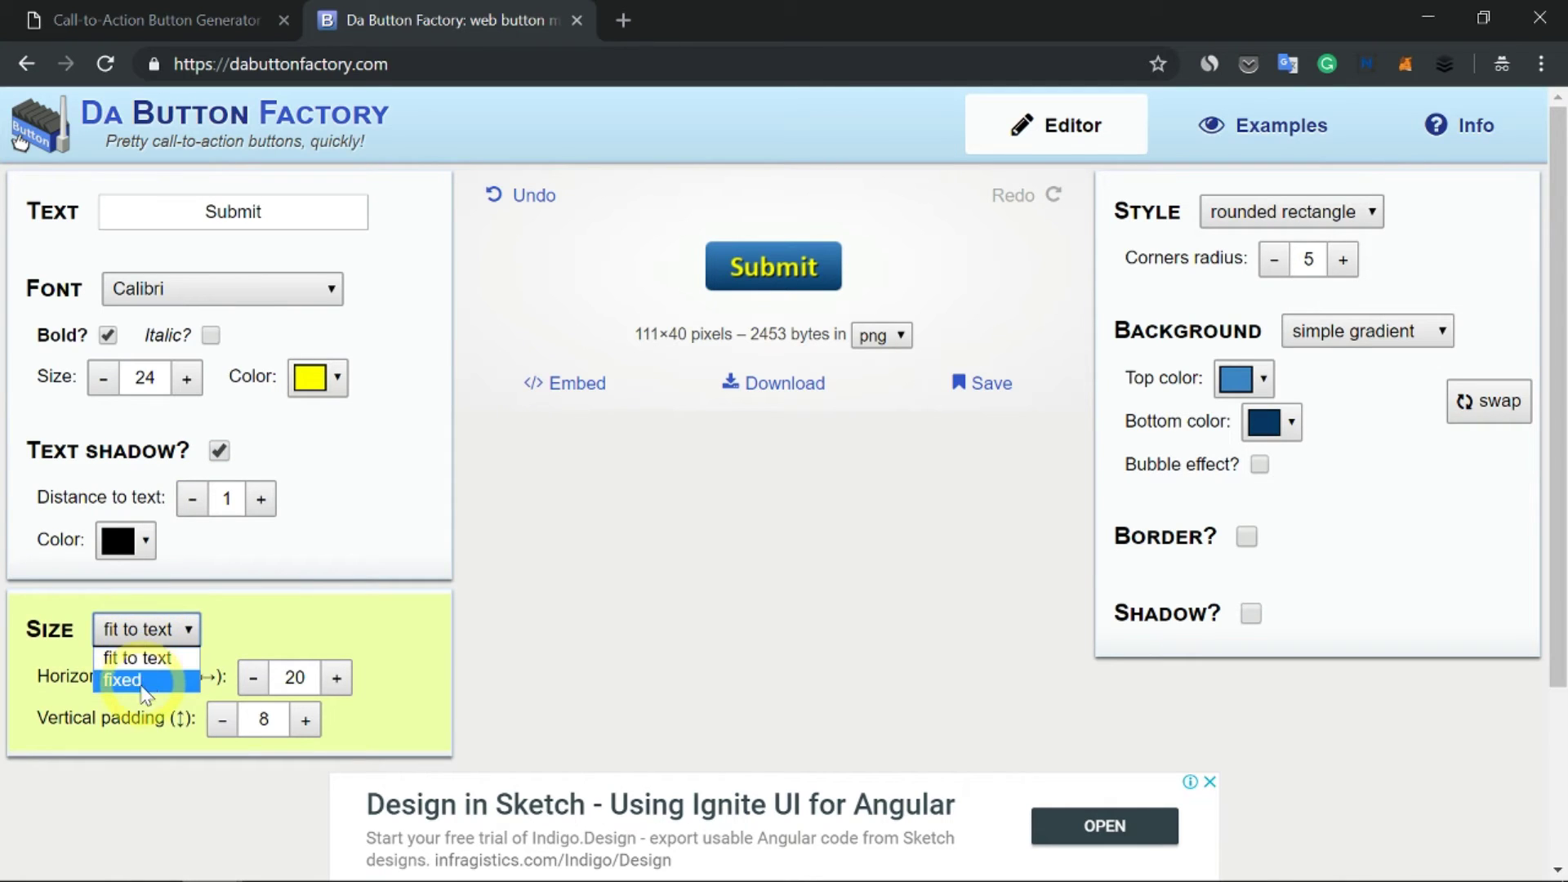
pyautogui.click(241, 621)
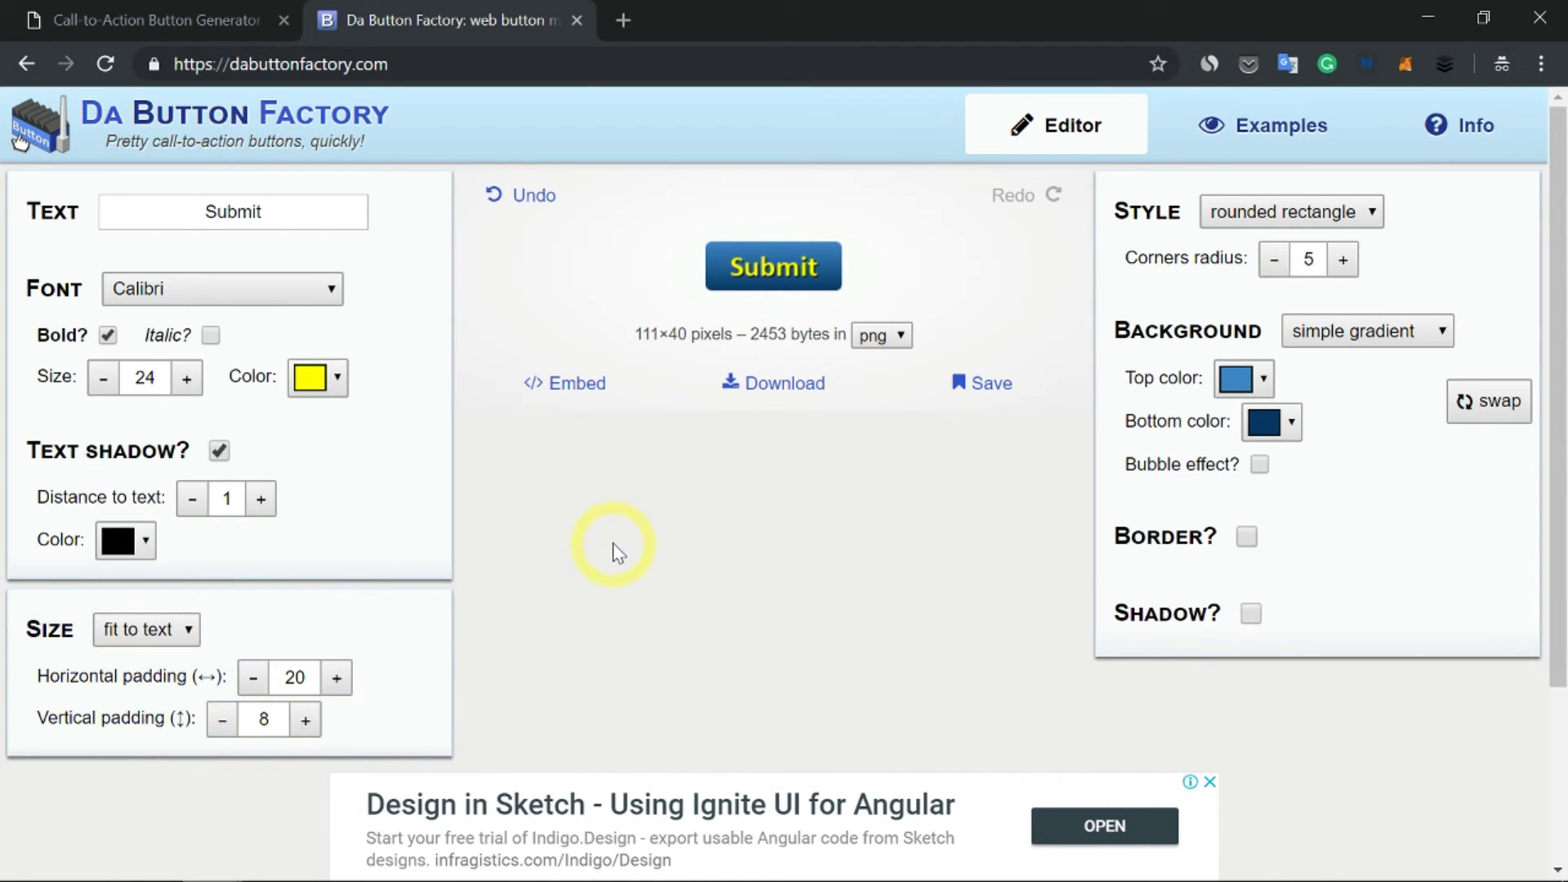
# Try the fully curved sides style on the button and return it to rounded rectangle
pyautogui.click(1252, 215)
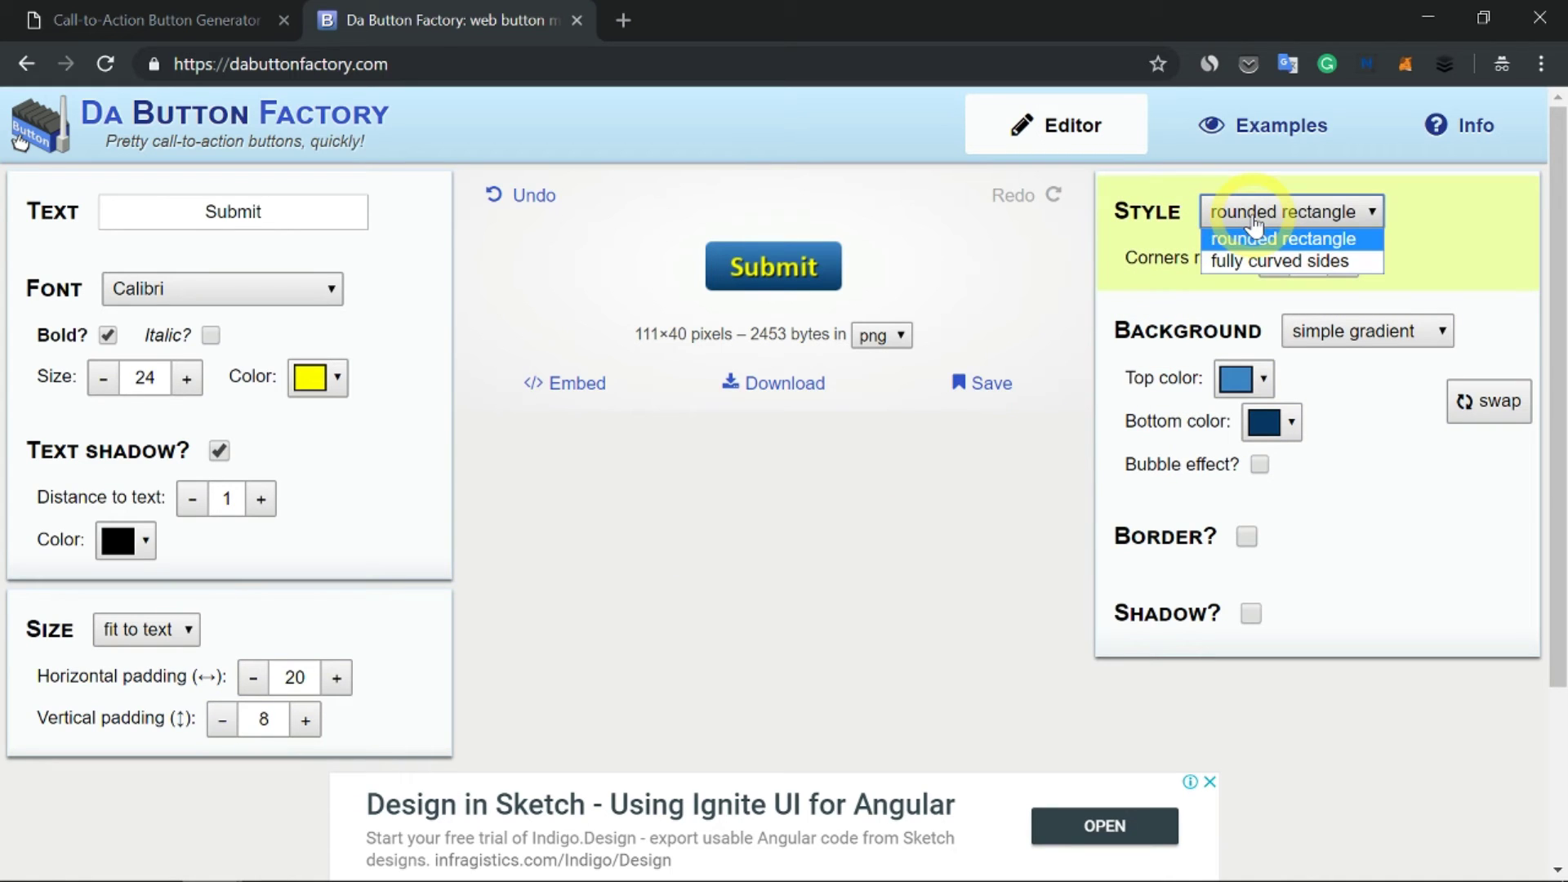
pyautogui.click(1245, 261)
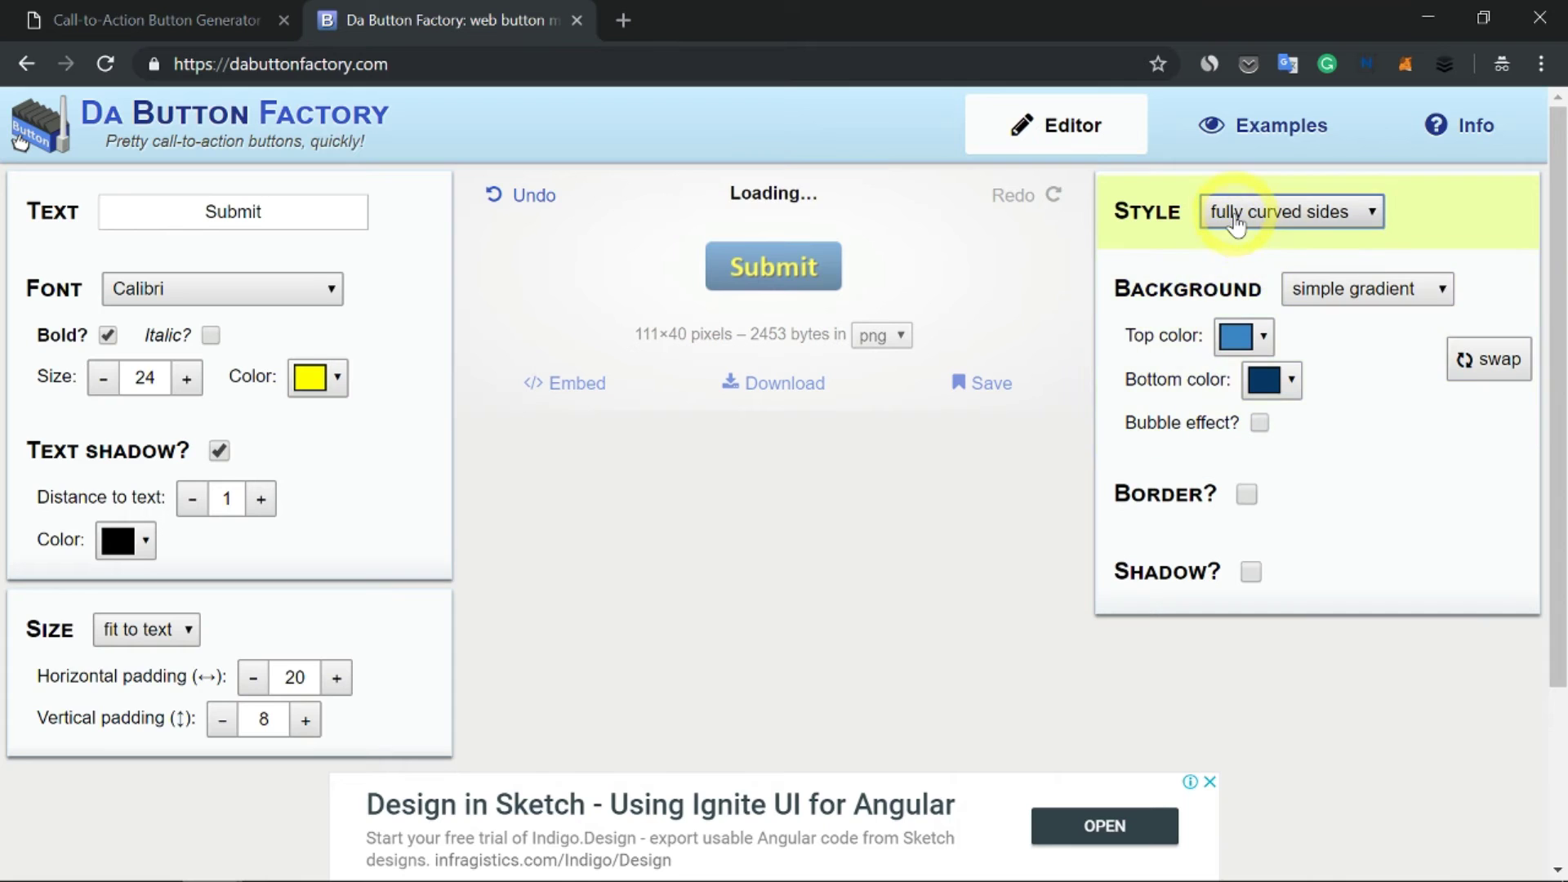
pyautogui.click(1237, 223)
pyautogui.click(1250, 237)
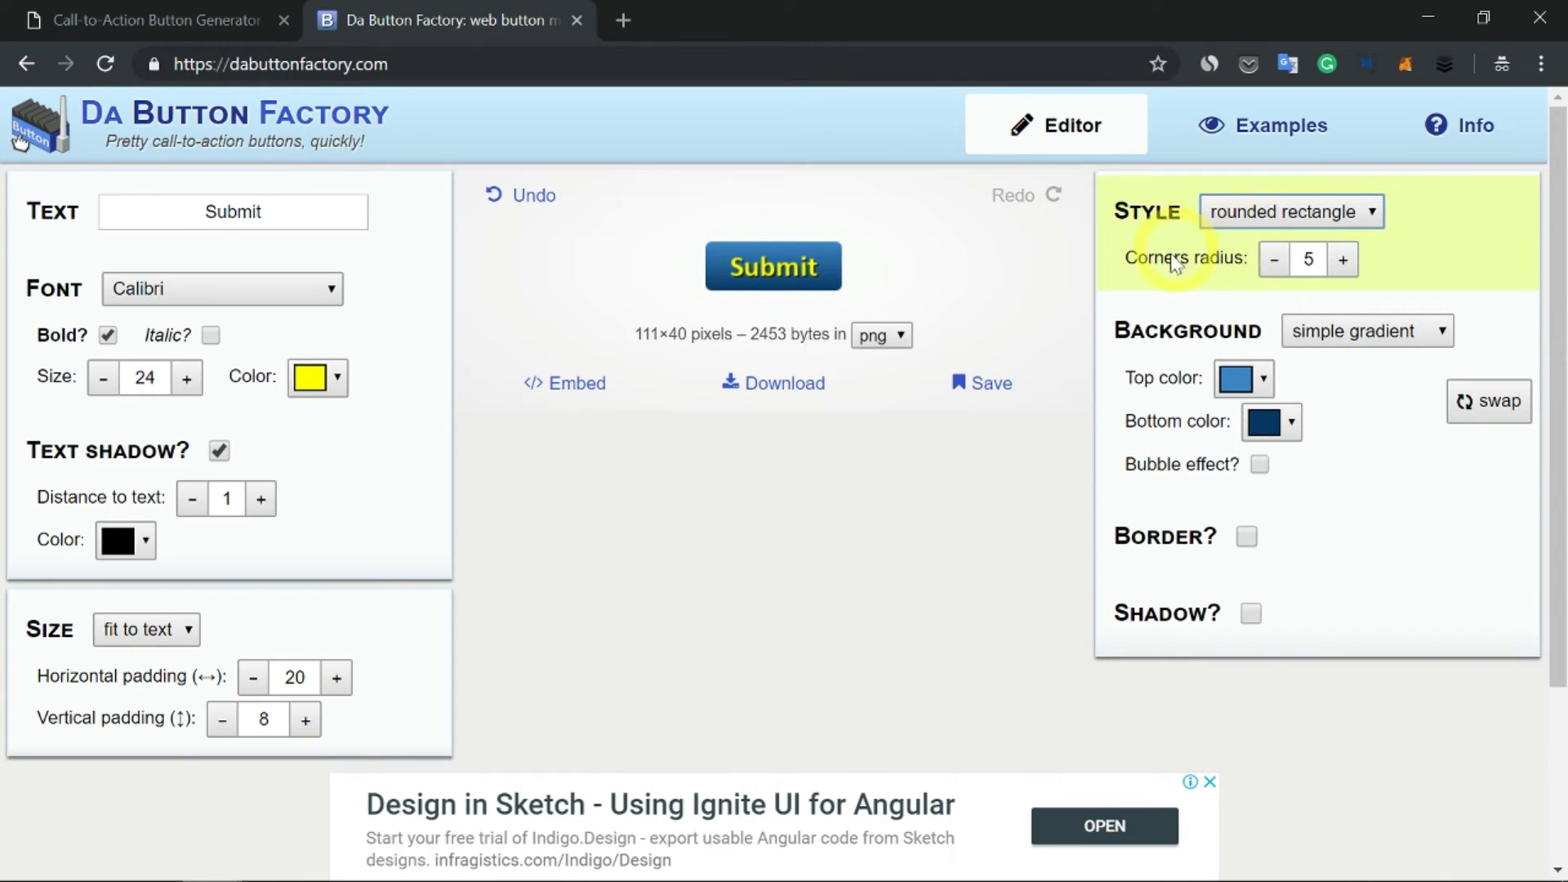
pyautogui.click(1271, 212)
pyautogui.click(1307, 258)
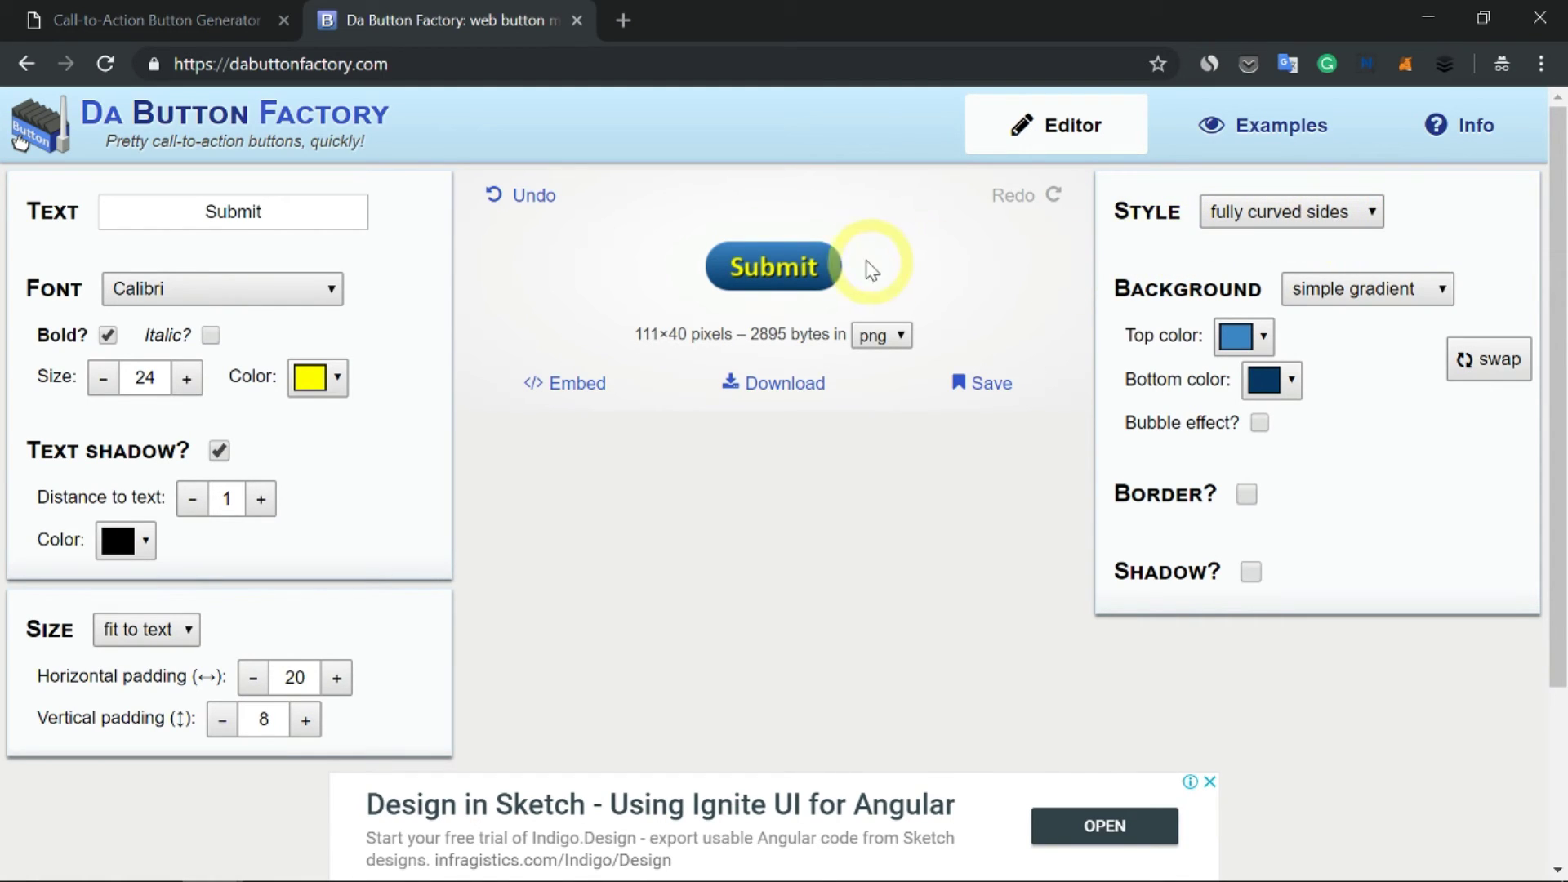
pyautogui.click(1217, 212)
pyautogui.click(1242, 234)
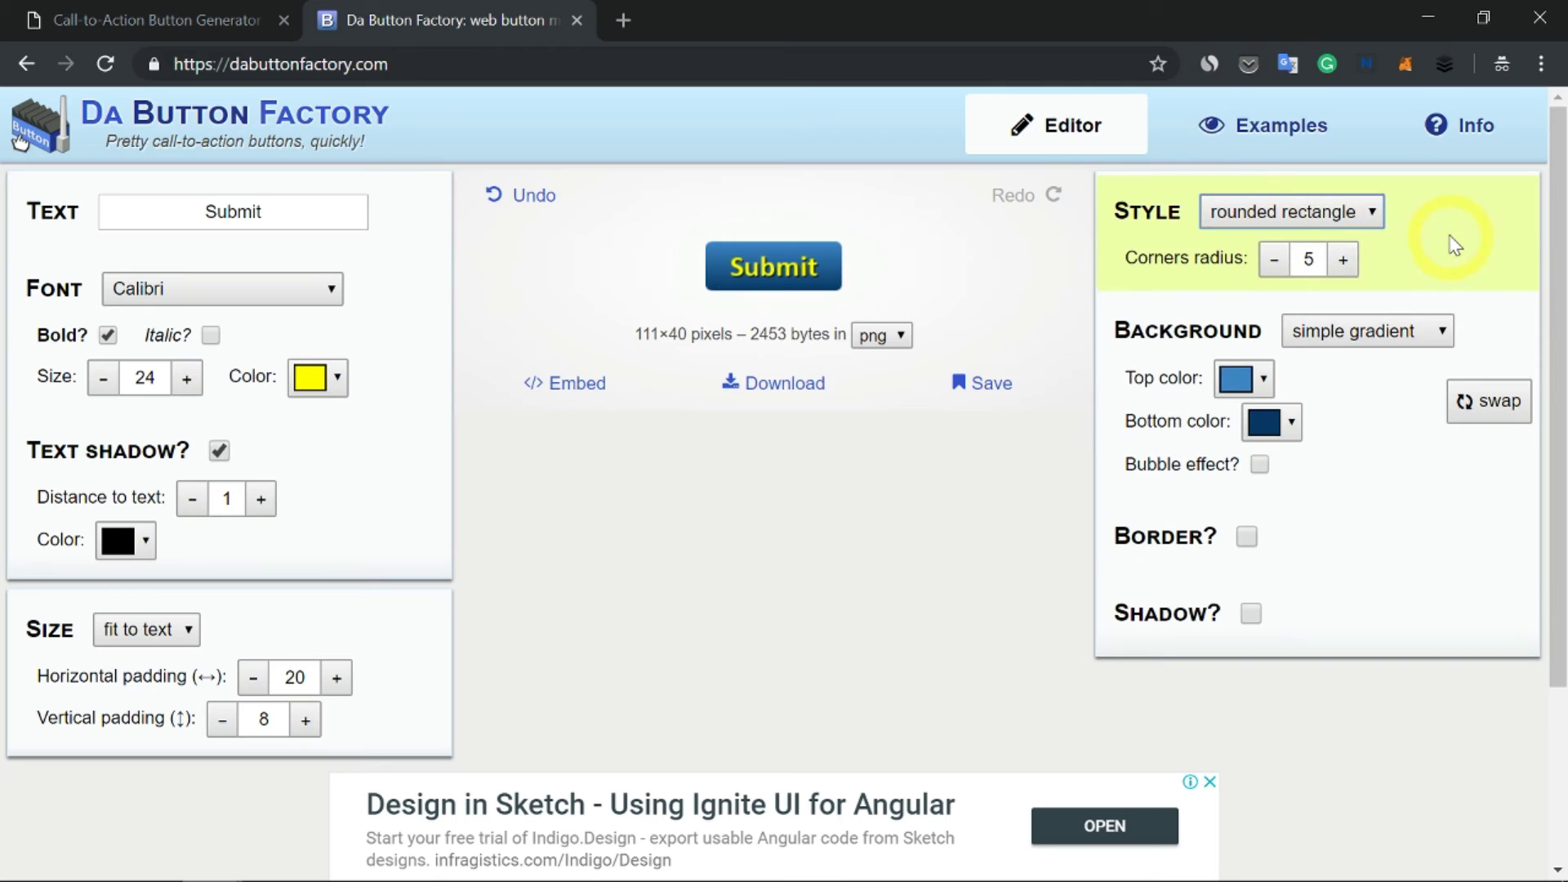
# Increase the rounded rectangle's corners radius to 18
pyautogui.click(1343, 260)
pyautogui.click(1344, 260)
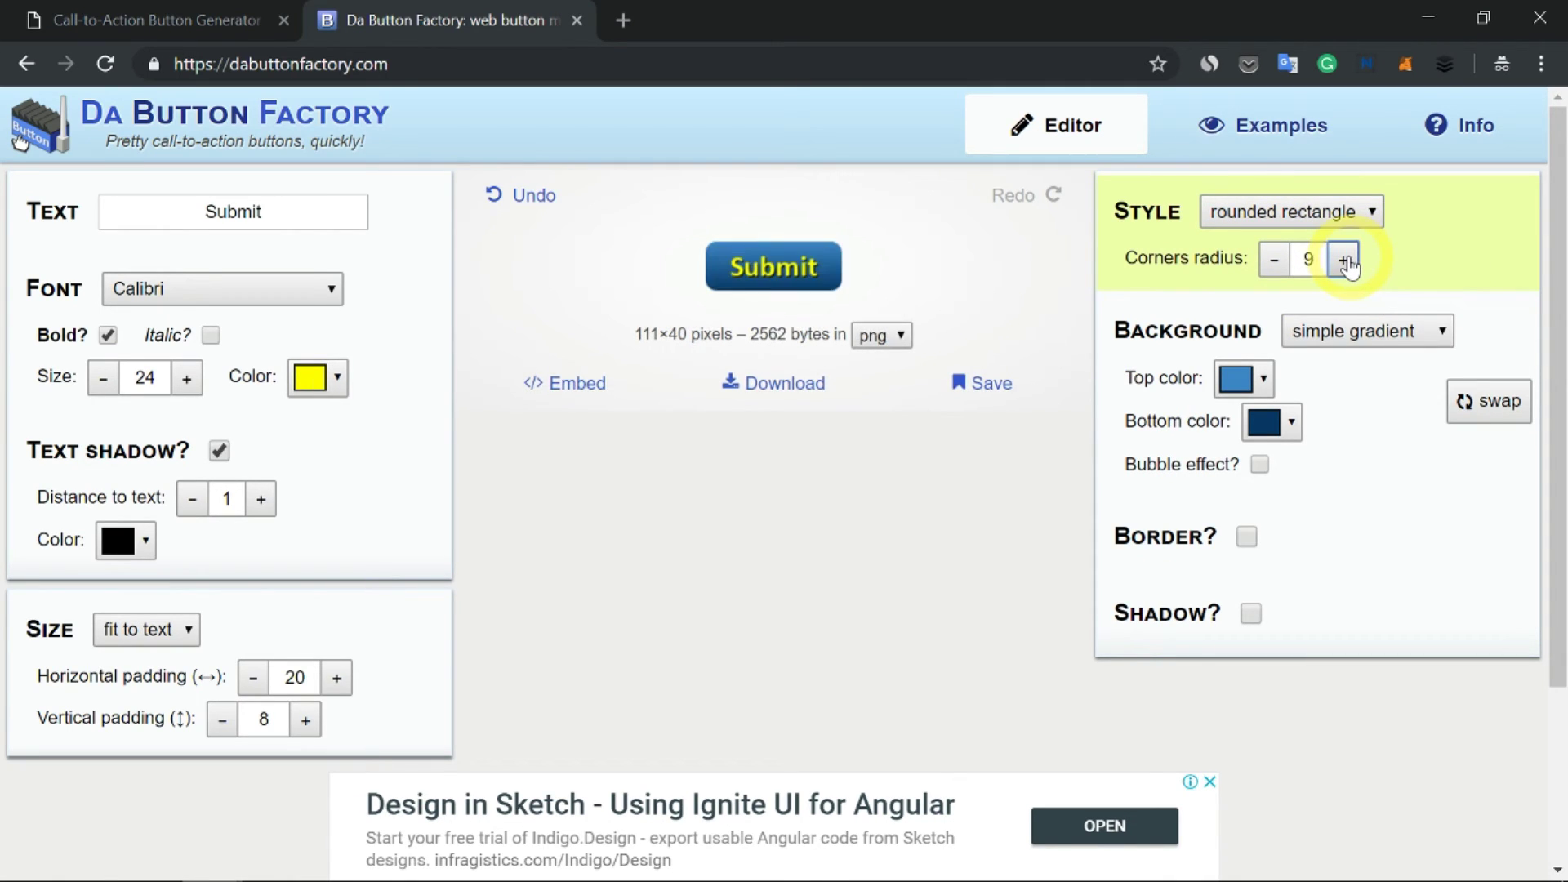
pyautogui.click(1343, 260)
pyautogui.click(1343, 260)
pyautogui.click(1344, 259)
pyautogui.click(1344, 259)
pyautogui.click(1344, 260)
pyautogui.click(1344, 259)
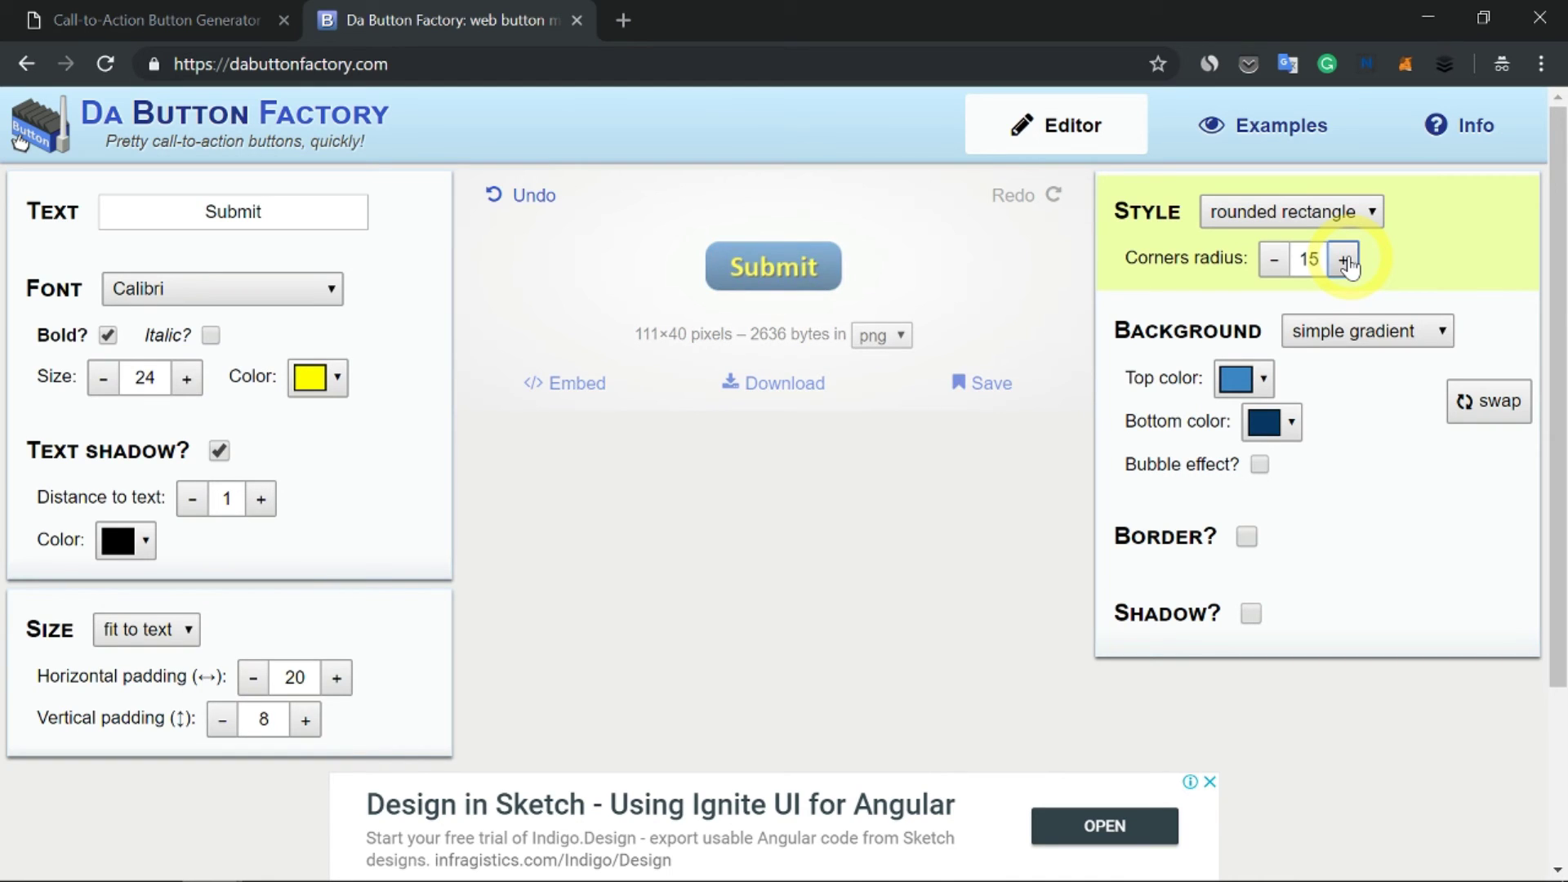
pyautogui.click(1343, 260)
pyautogui.click(1344, 260)
pyautogui.click(1344, 260)
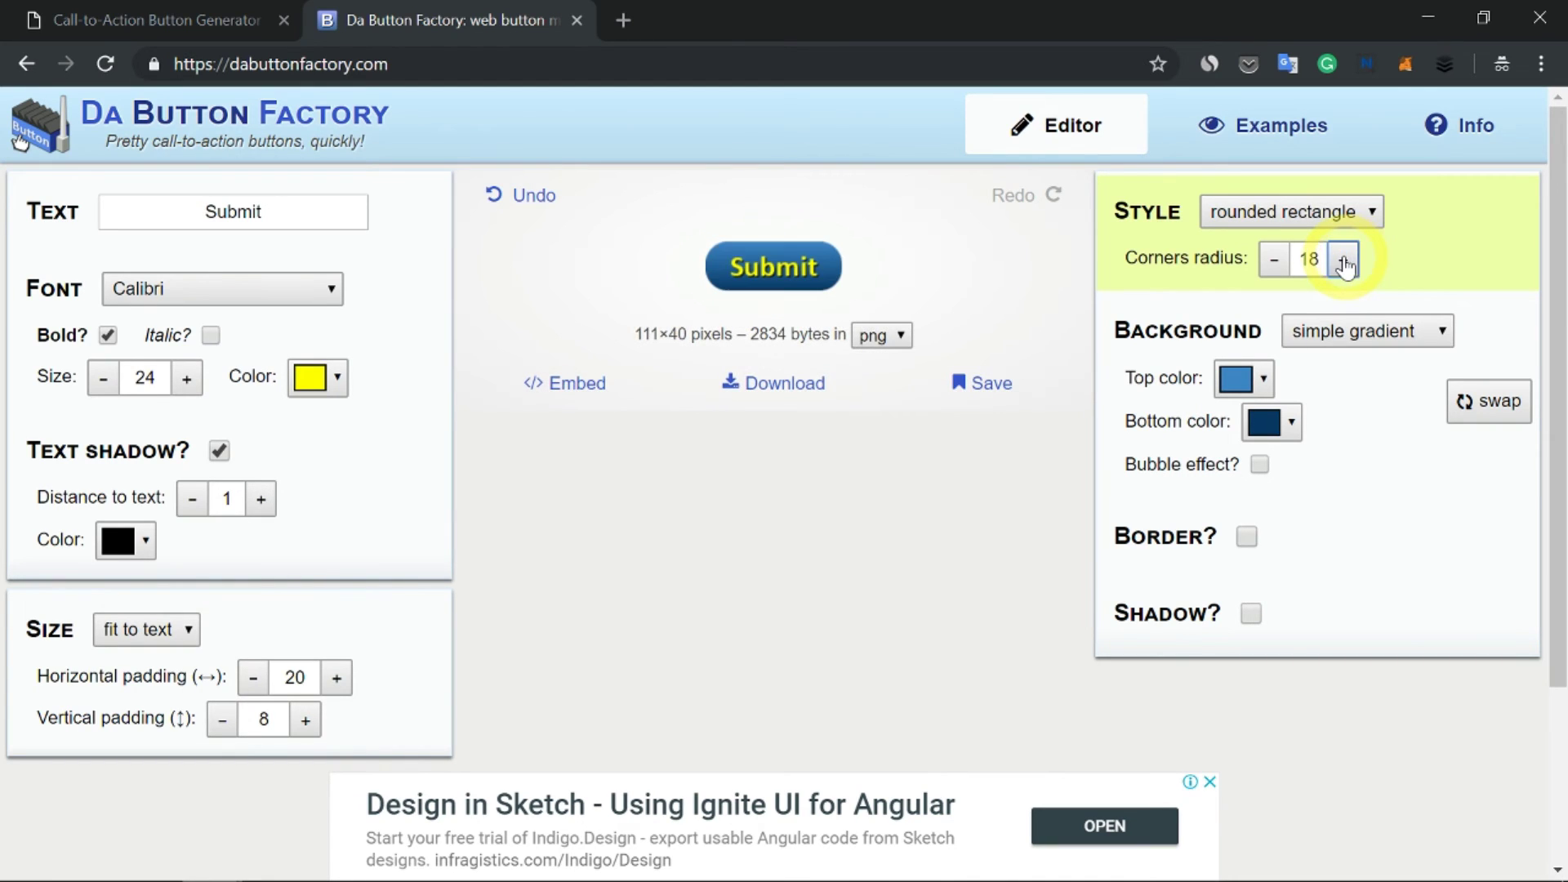
# Review the background types, keep the simple gradient, and set its bottom color to white
pyautogui.click(1372, 335)
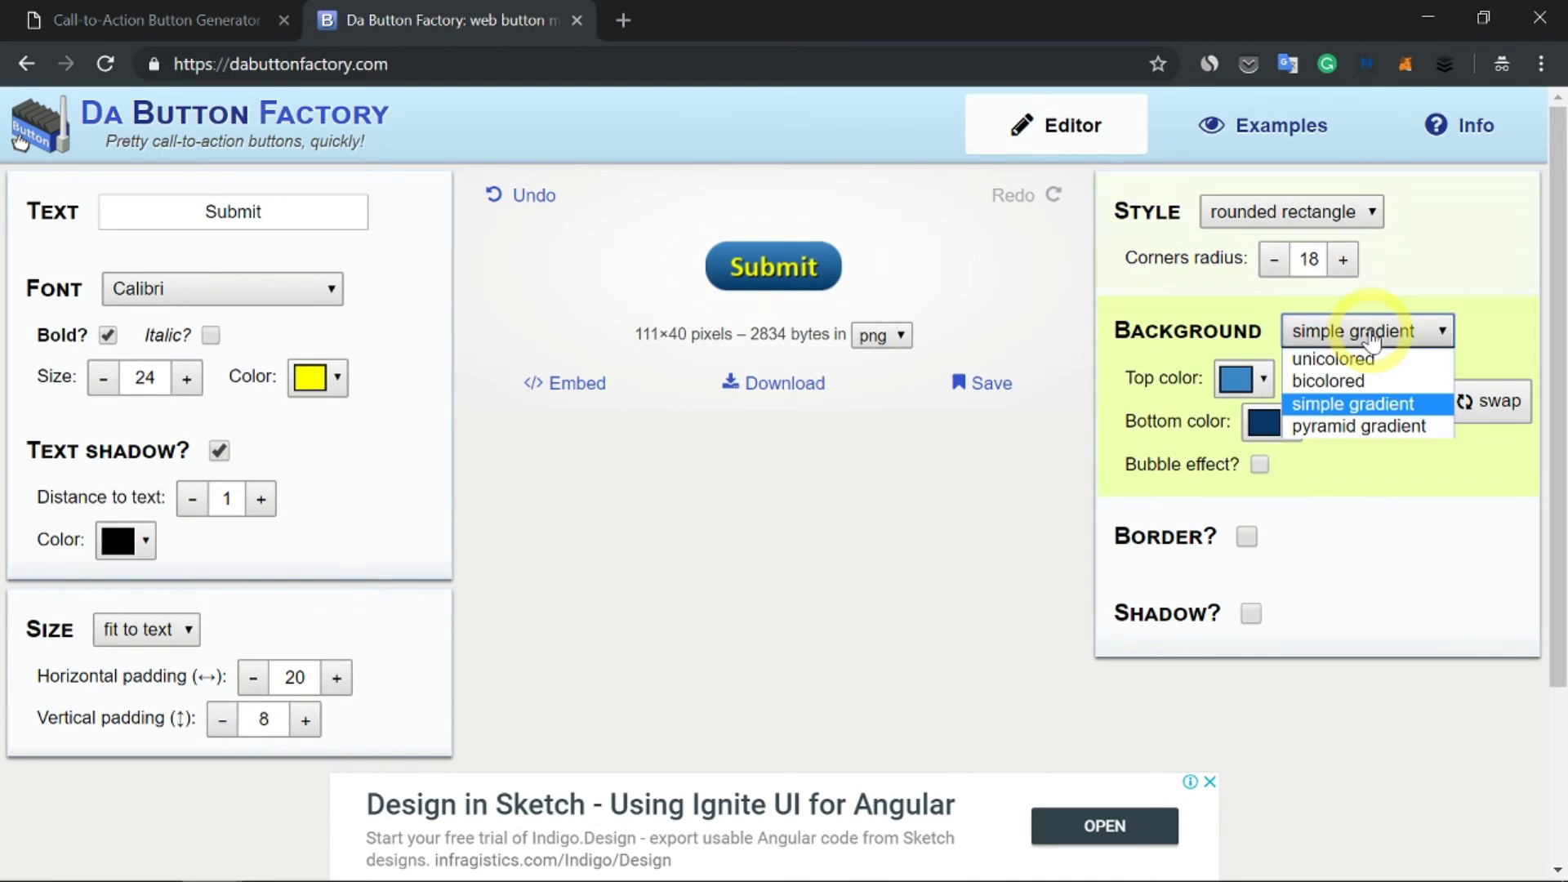
pyautogui.click(1380, 409)
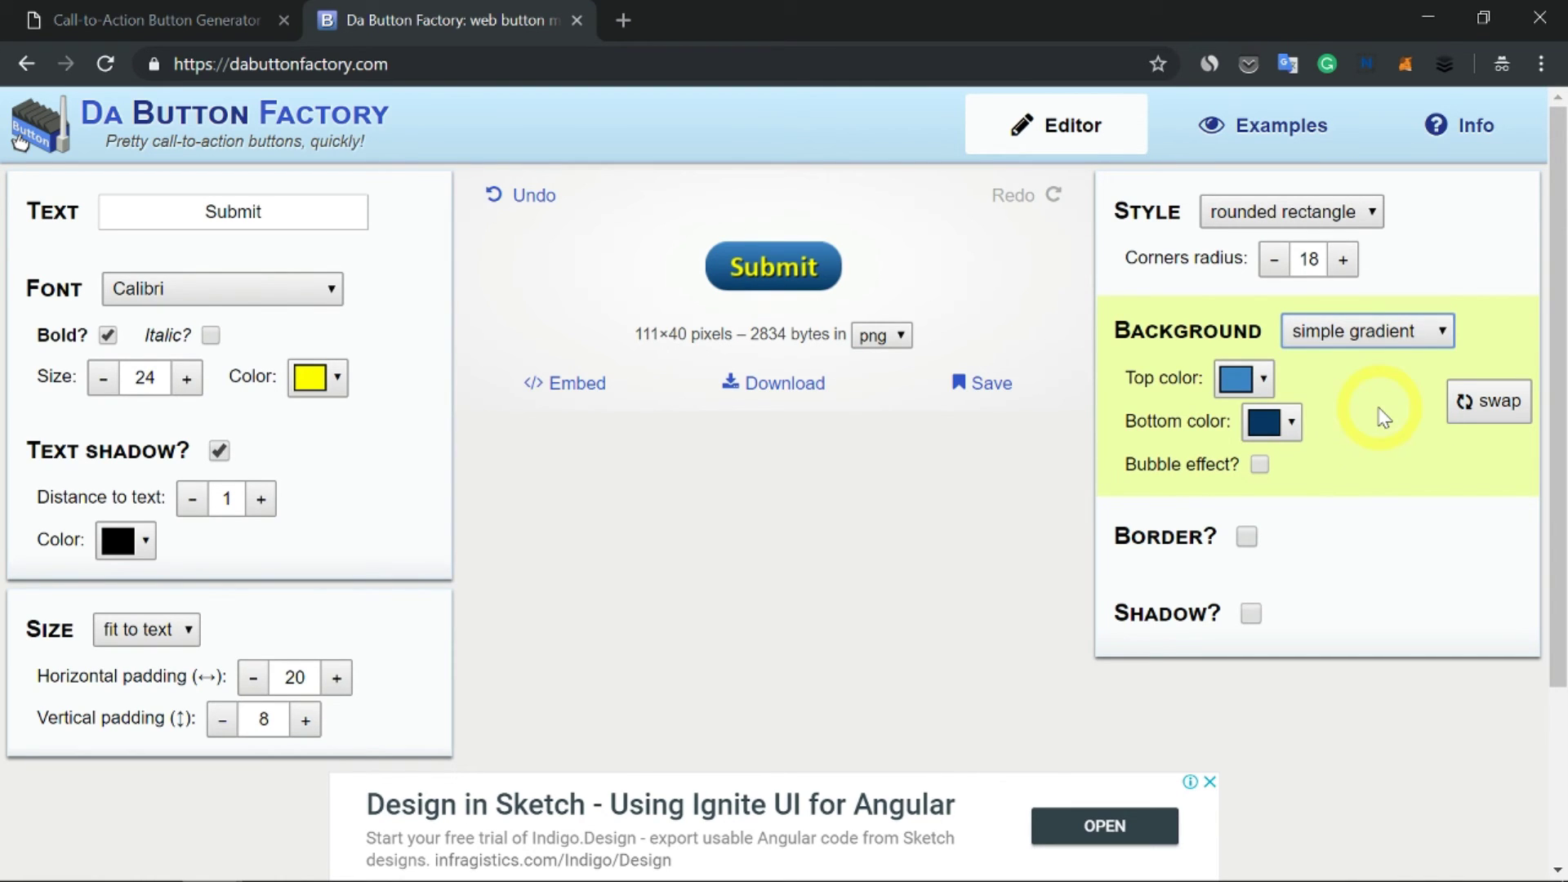
pyautogui.click(1368, 332)
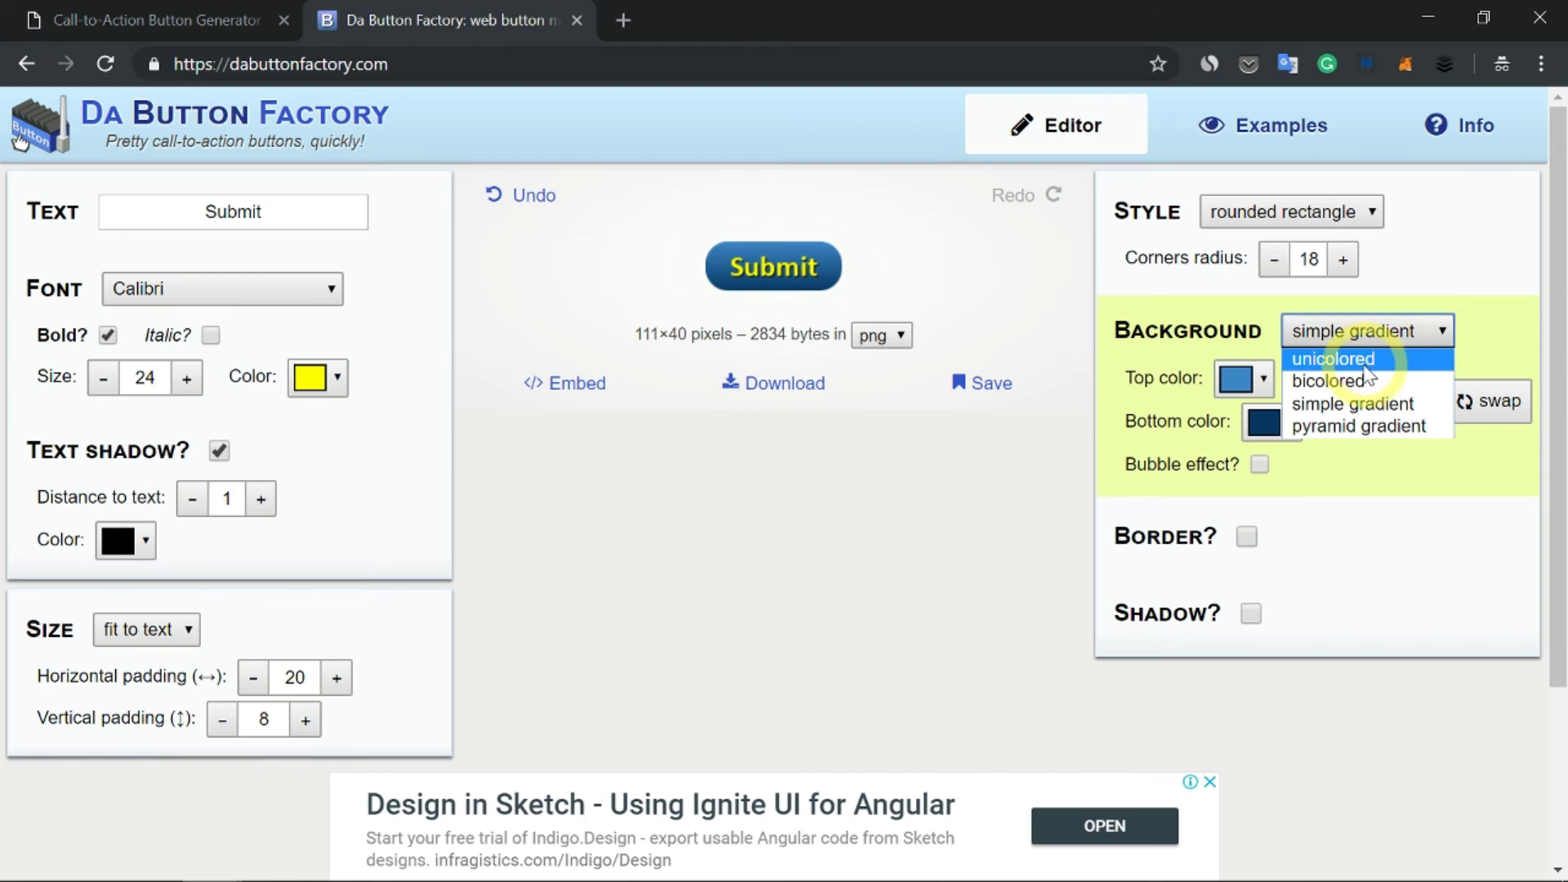
pyautogui.click(1349, 416)
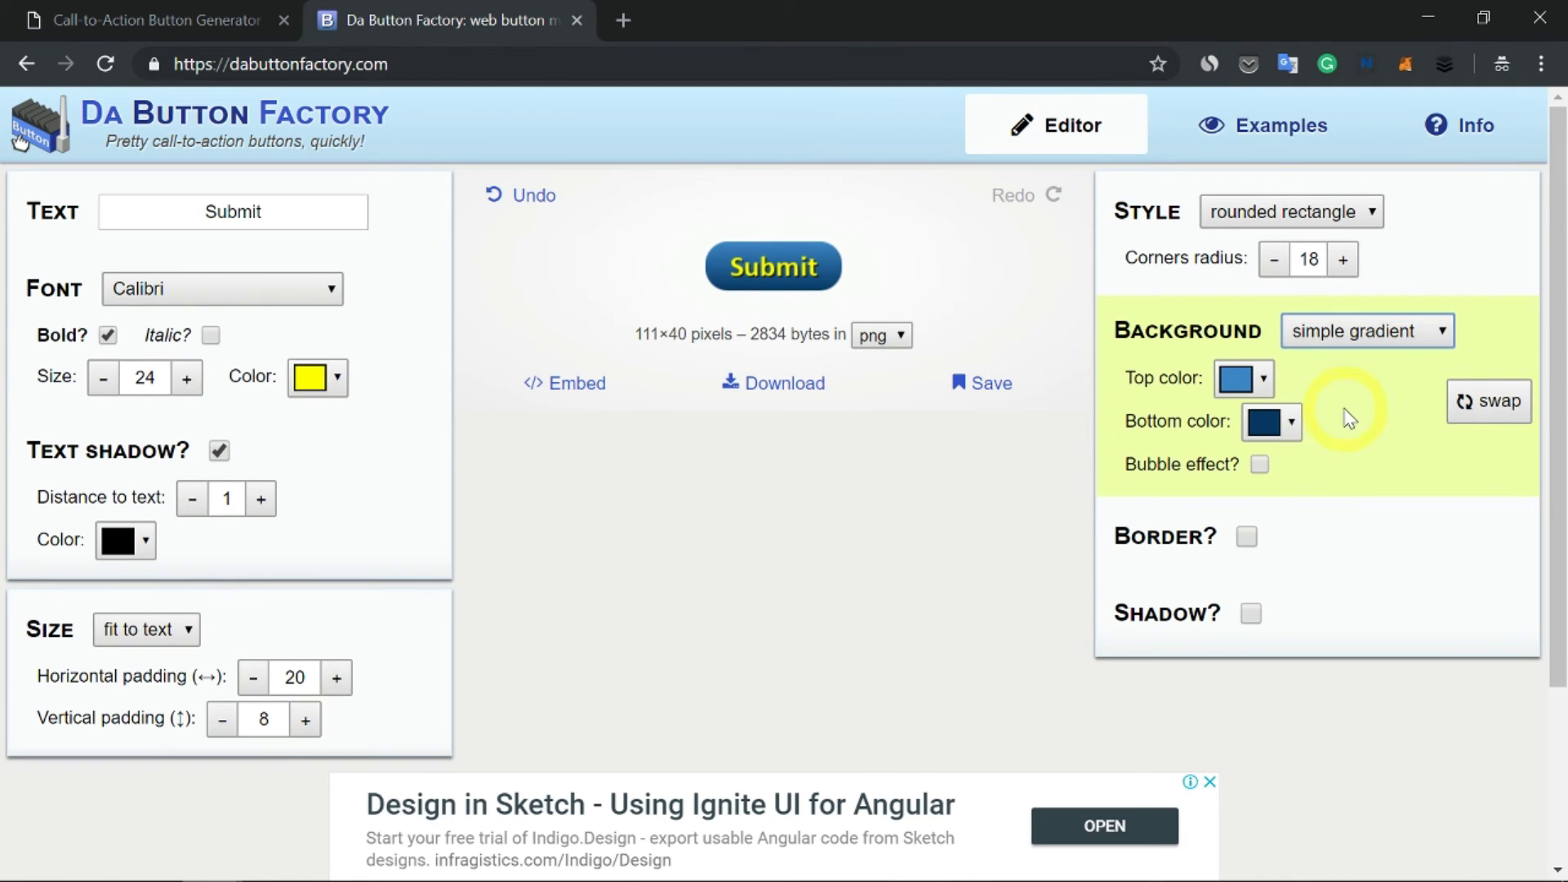
pyautogui.click(1292, 423)
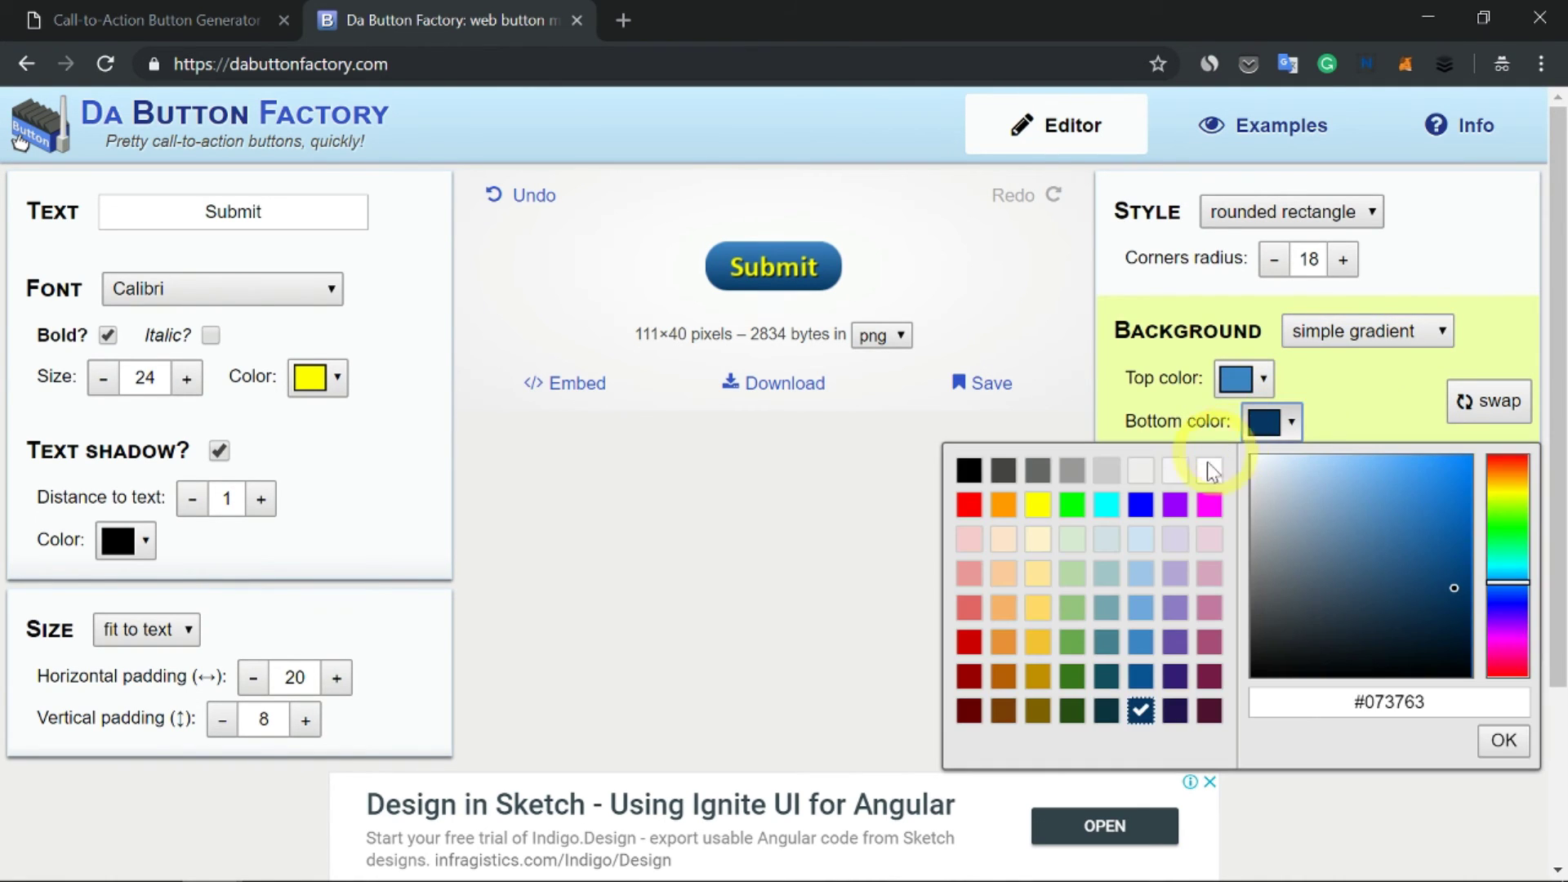
pyautogui.click(1210, 470)
pyautogui.click(1386, 399)
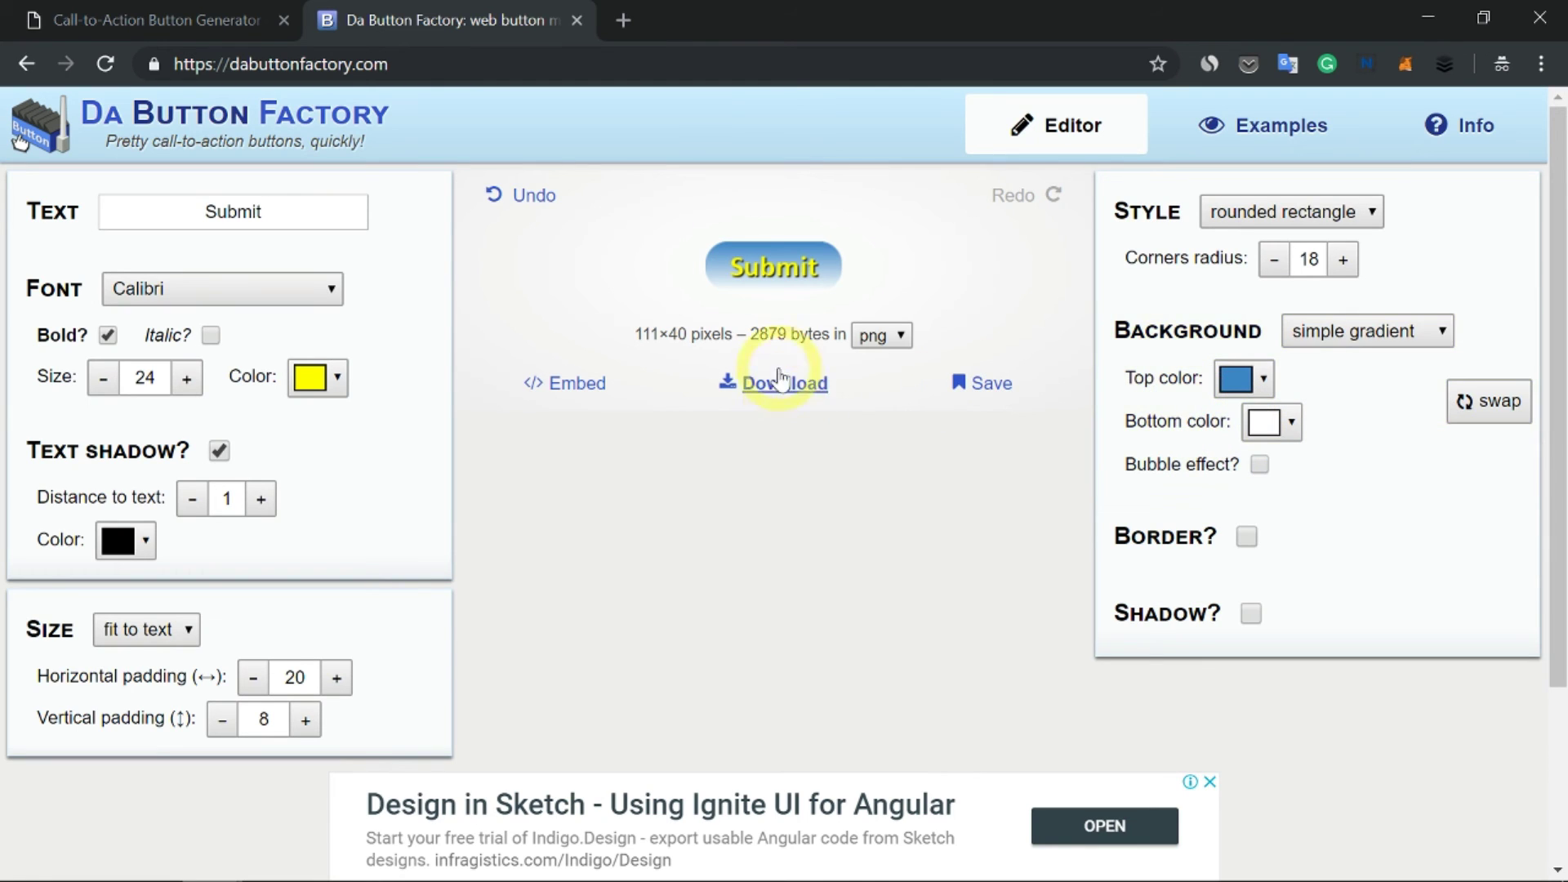
# Try swapping the gradient colors and applying the bubble effect, reverting both
pyautogui.click(1479, 416)
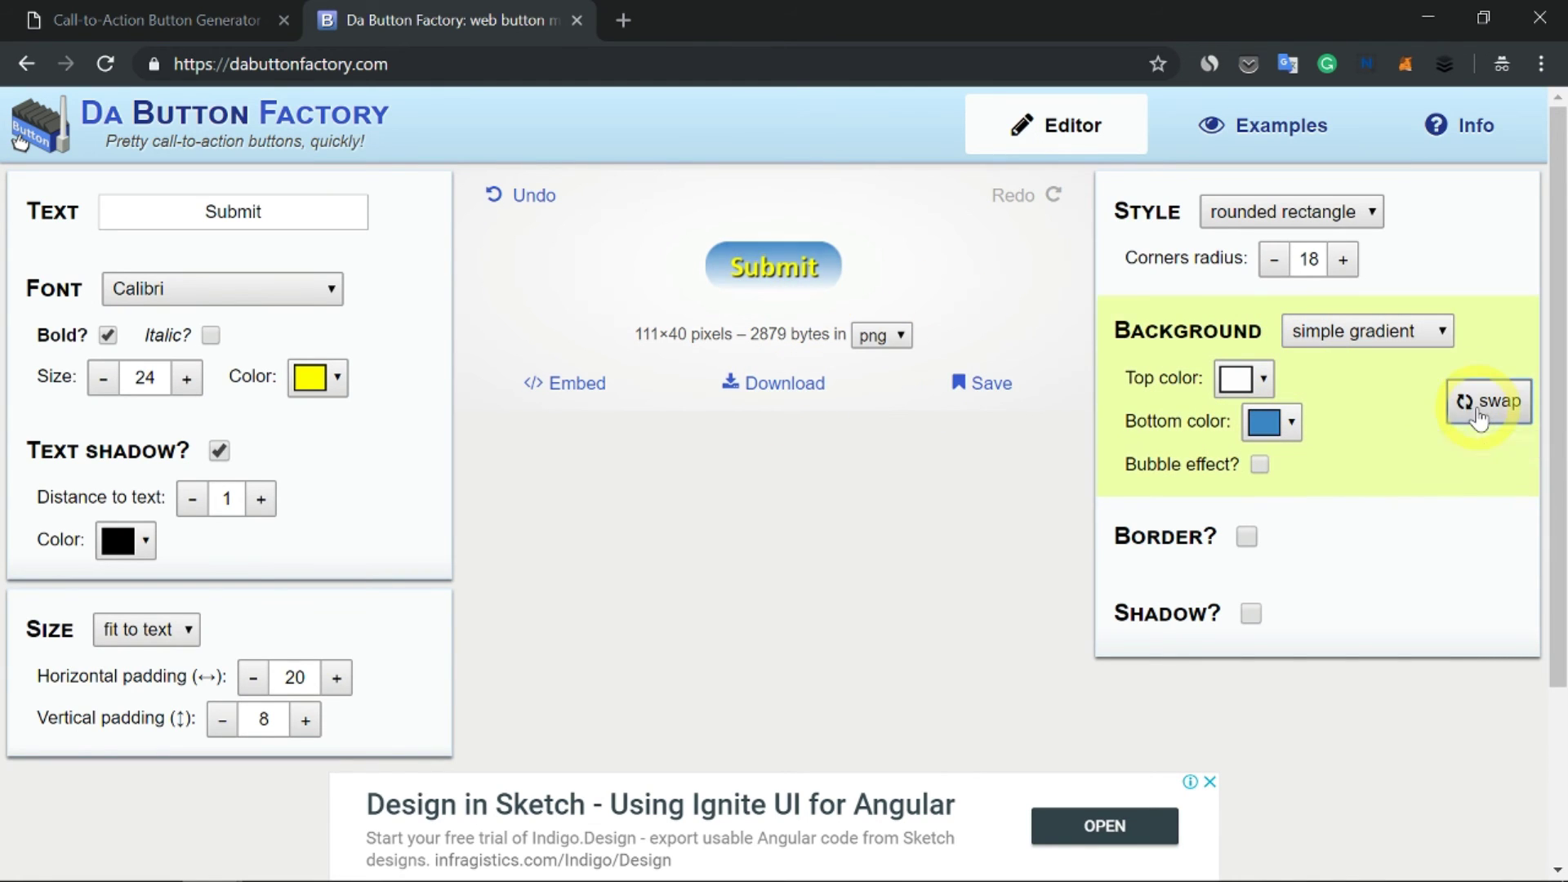
pyautogui.click(1480, 417)
pyautogui.click(1262, 466)
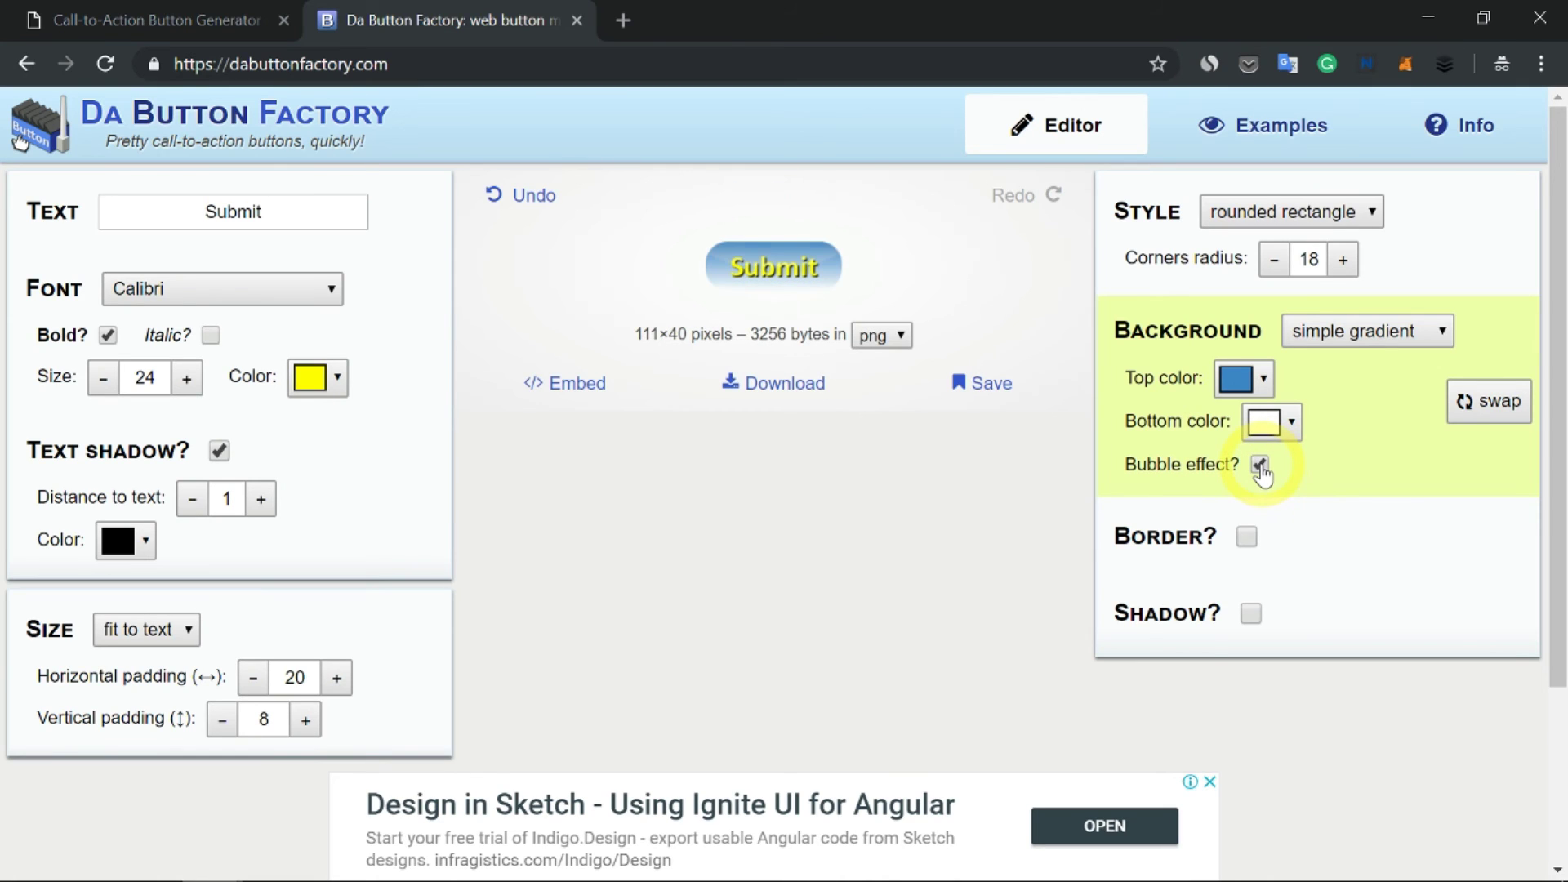
pyautogui.click(1260, 466)
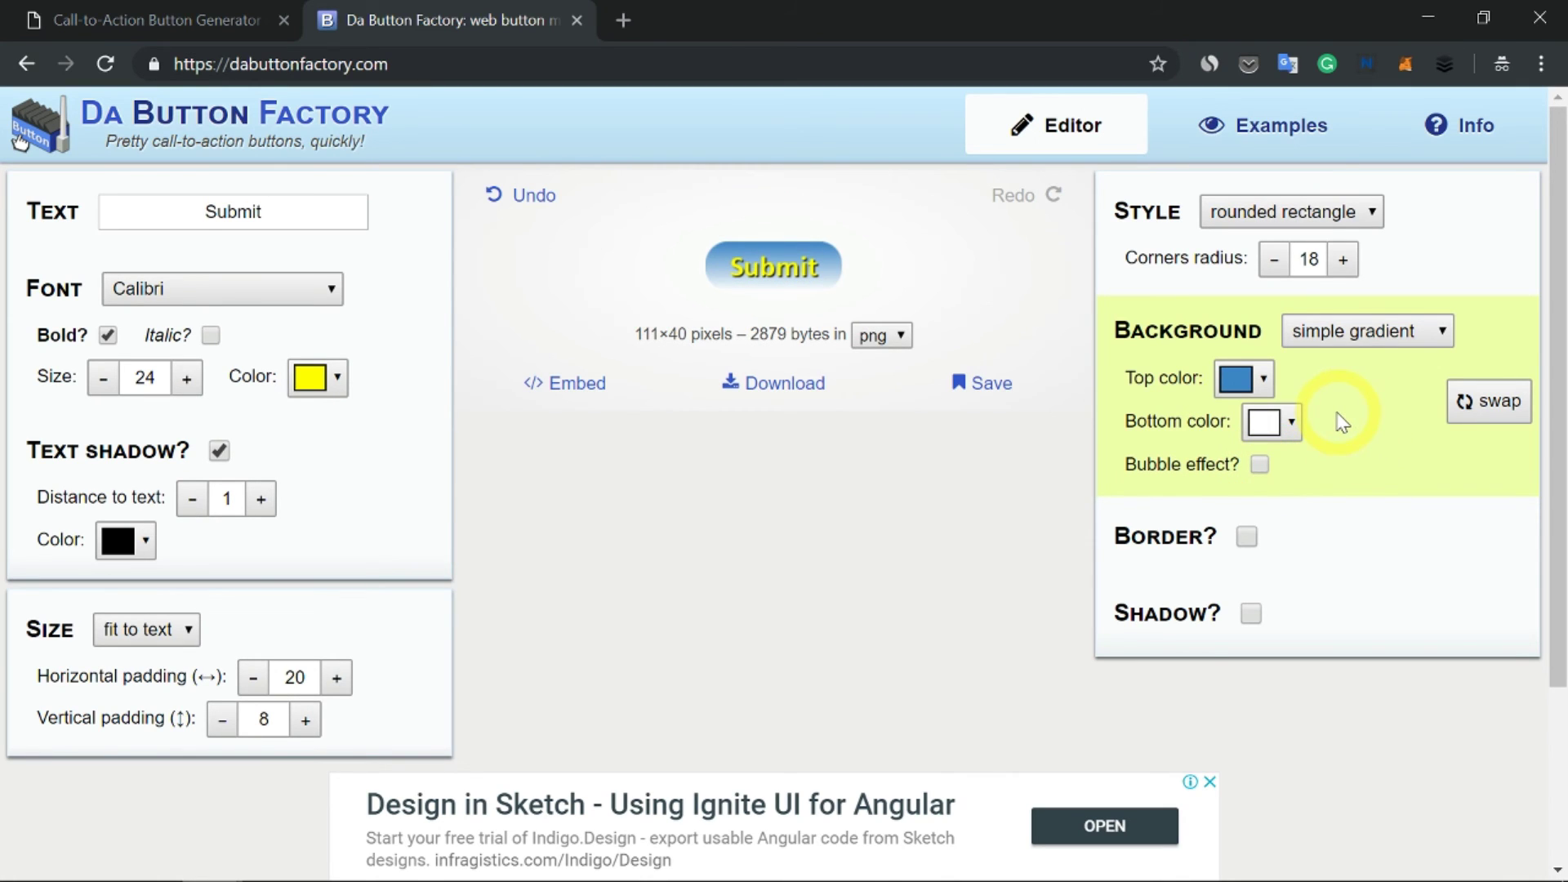
# Try the shadow on the button and turn it off again
pyautogui.click(1251, 614)
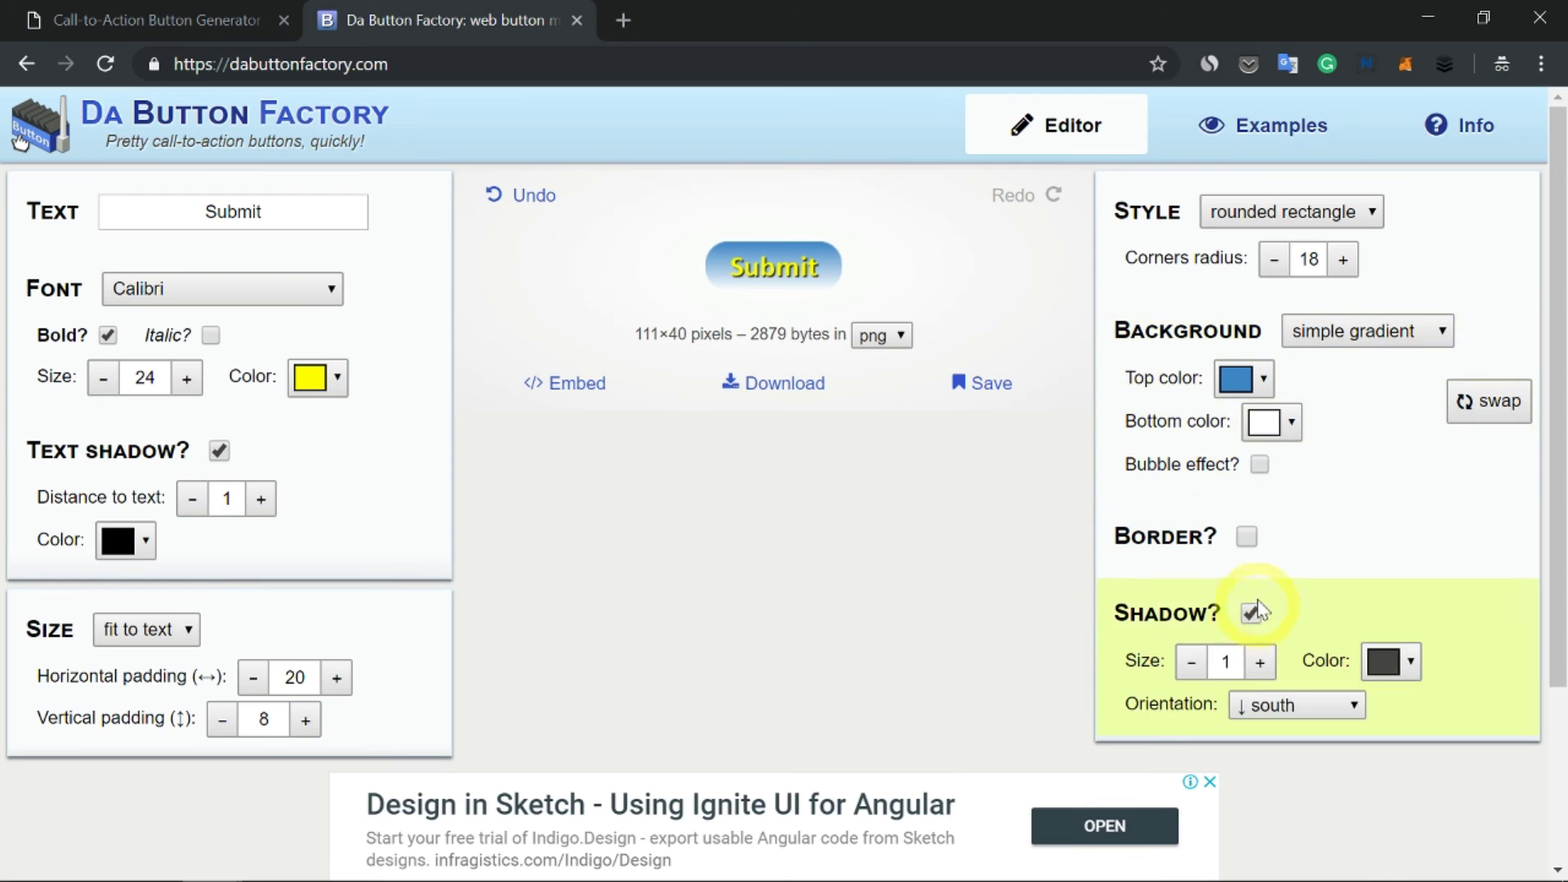
pyautogui.click(1251, 614)
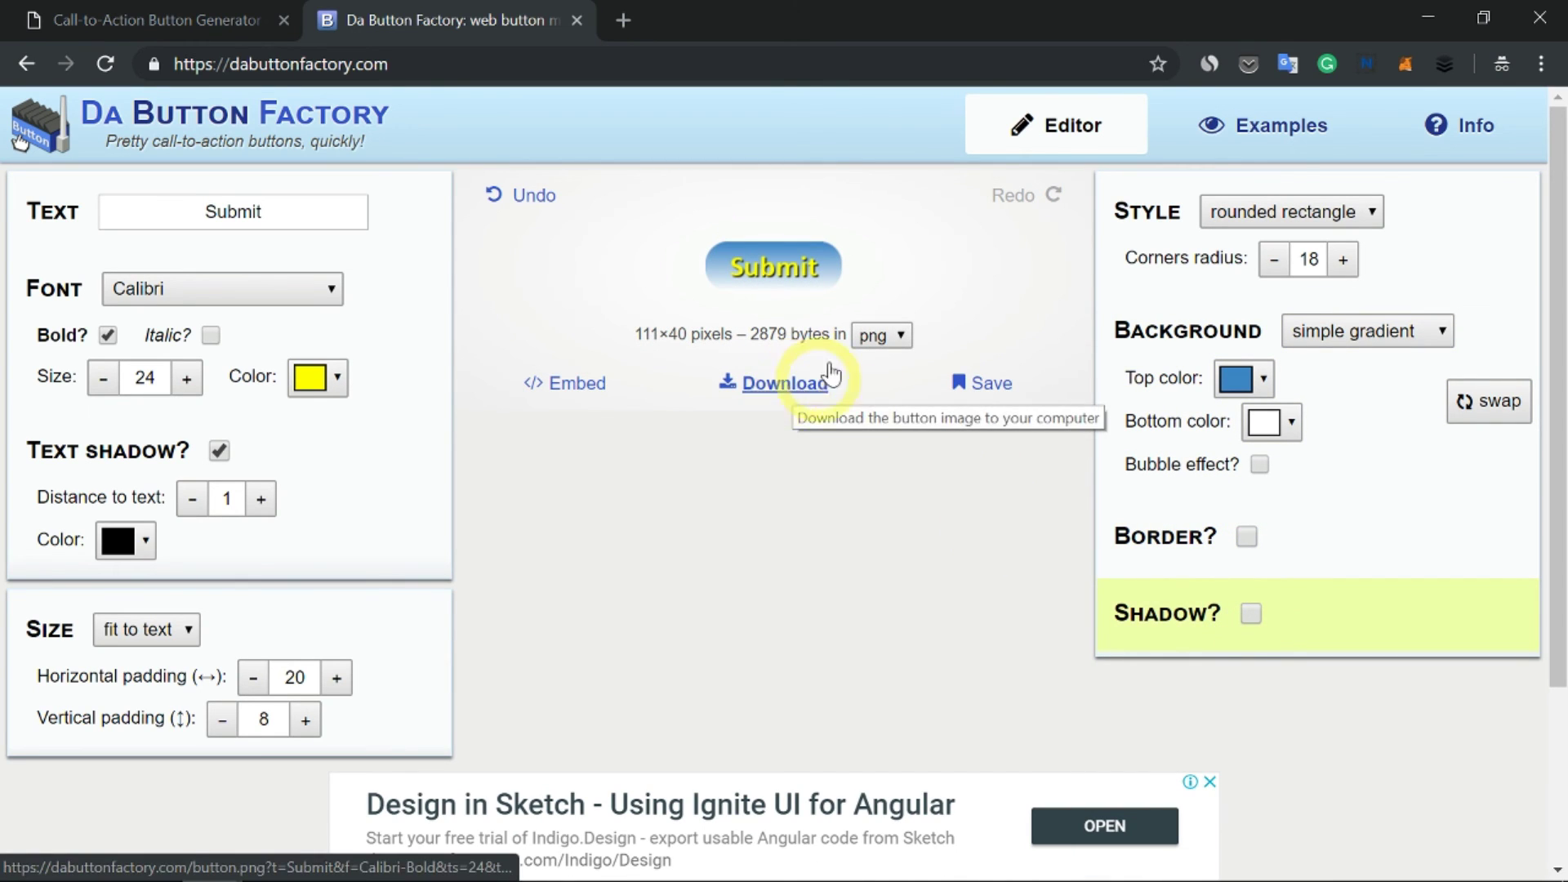
# Check which image formats the button can be exported in, keeping png
pyautogui.click(865, 343)
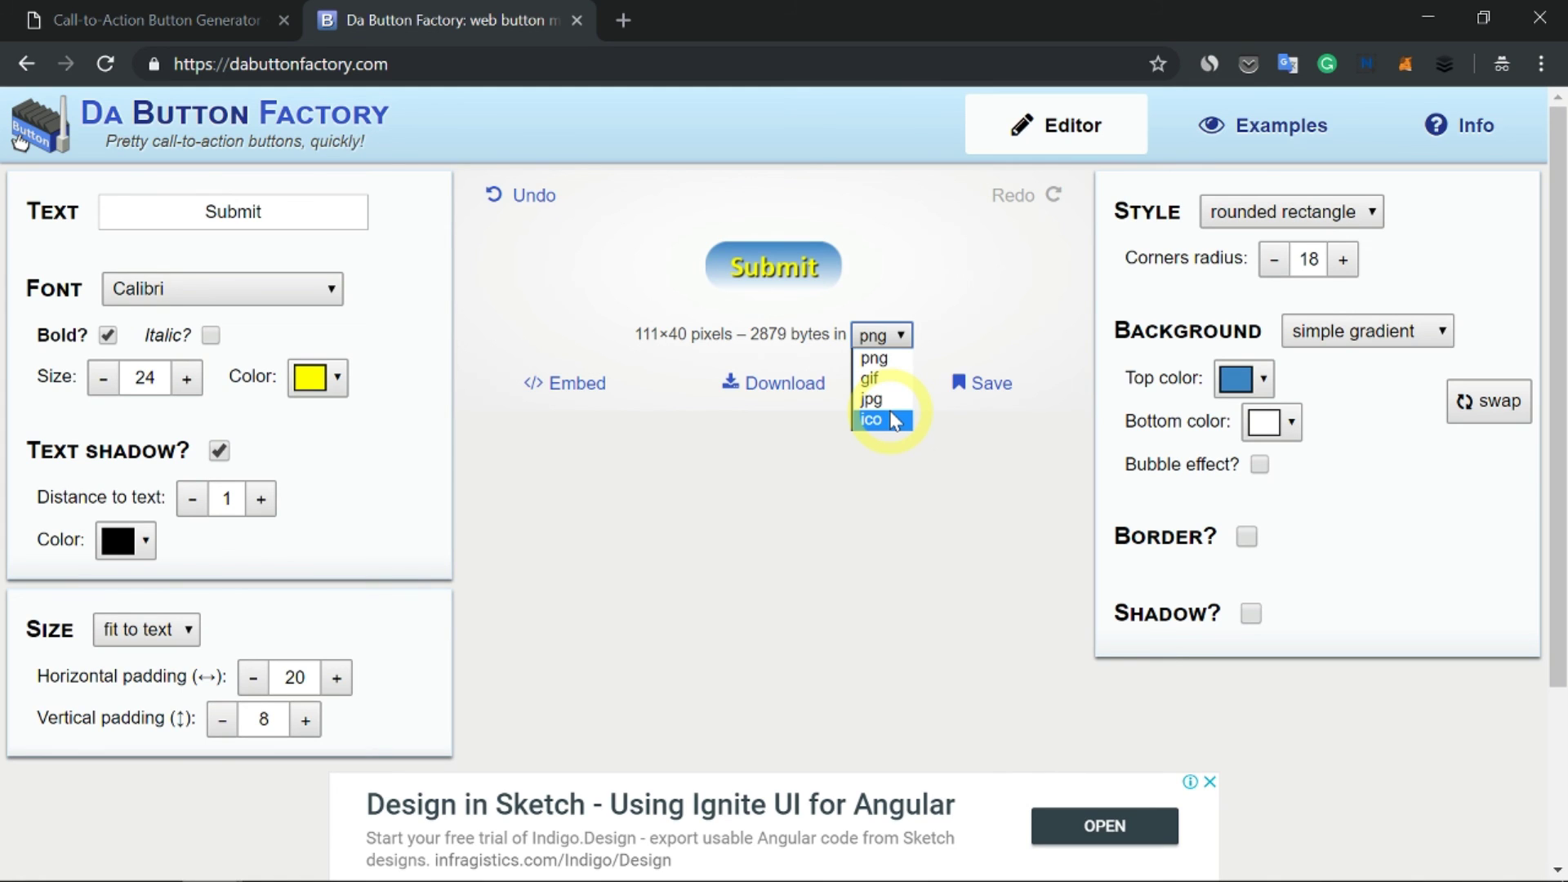
pyautogui.click(851, 441)
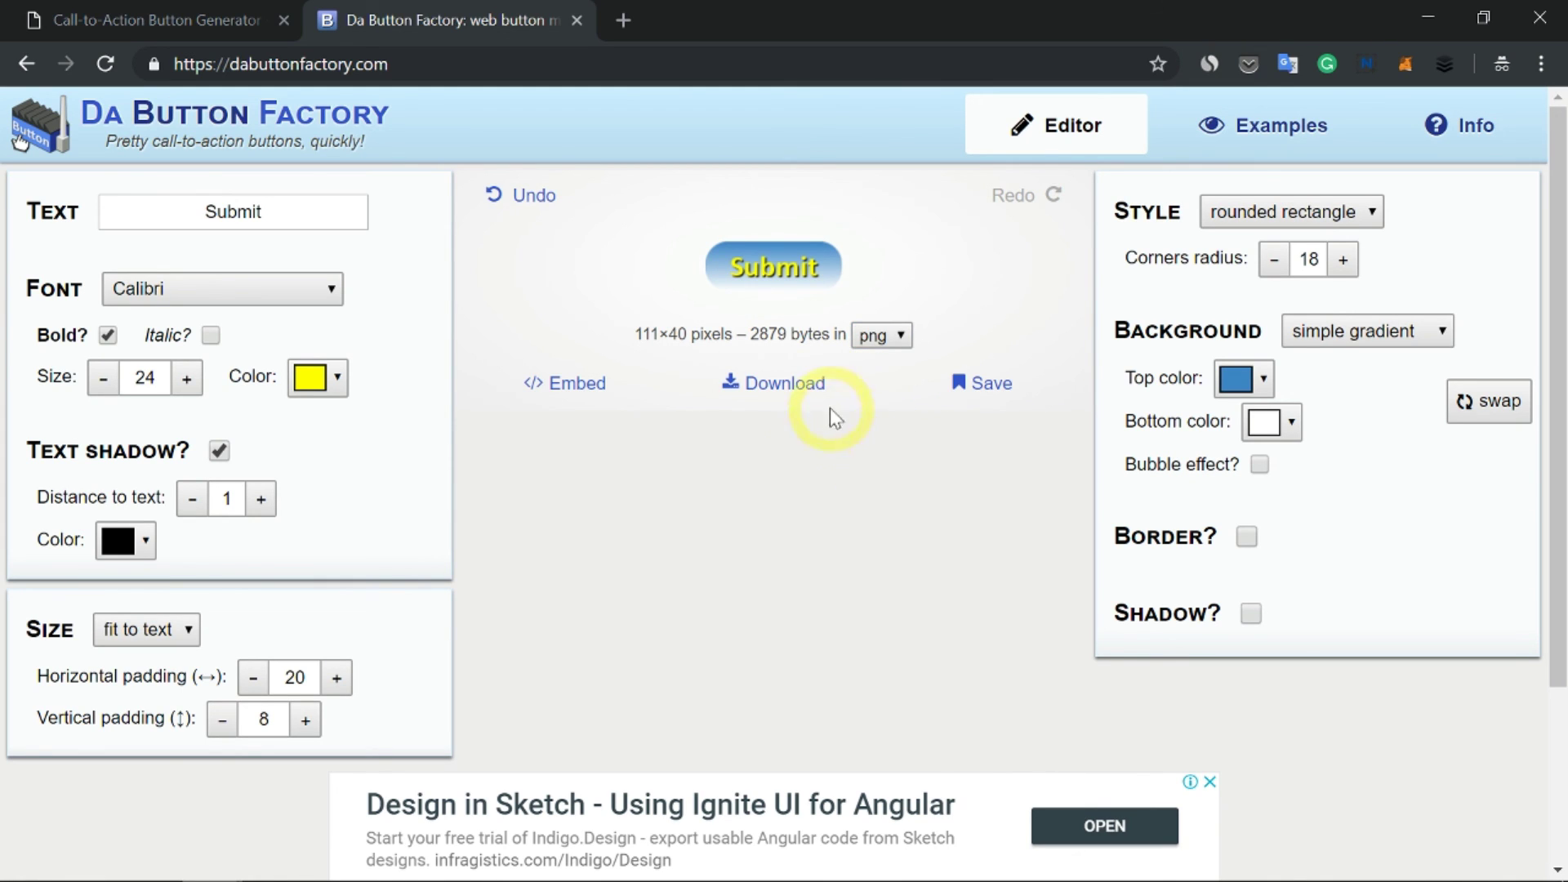
# Show the button's embed code and select its CSS code and its image link one after the other
pyautogui.click(585, 400)
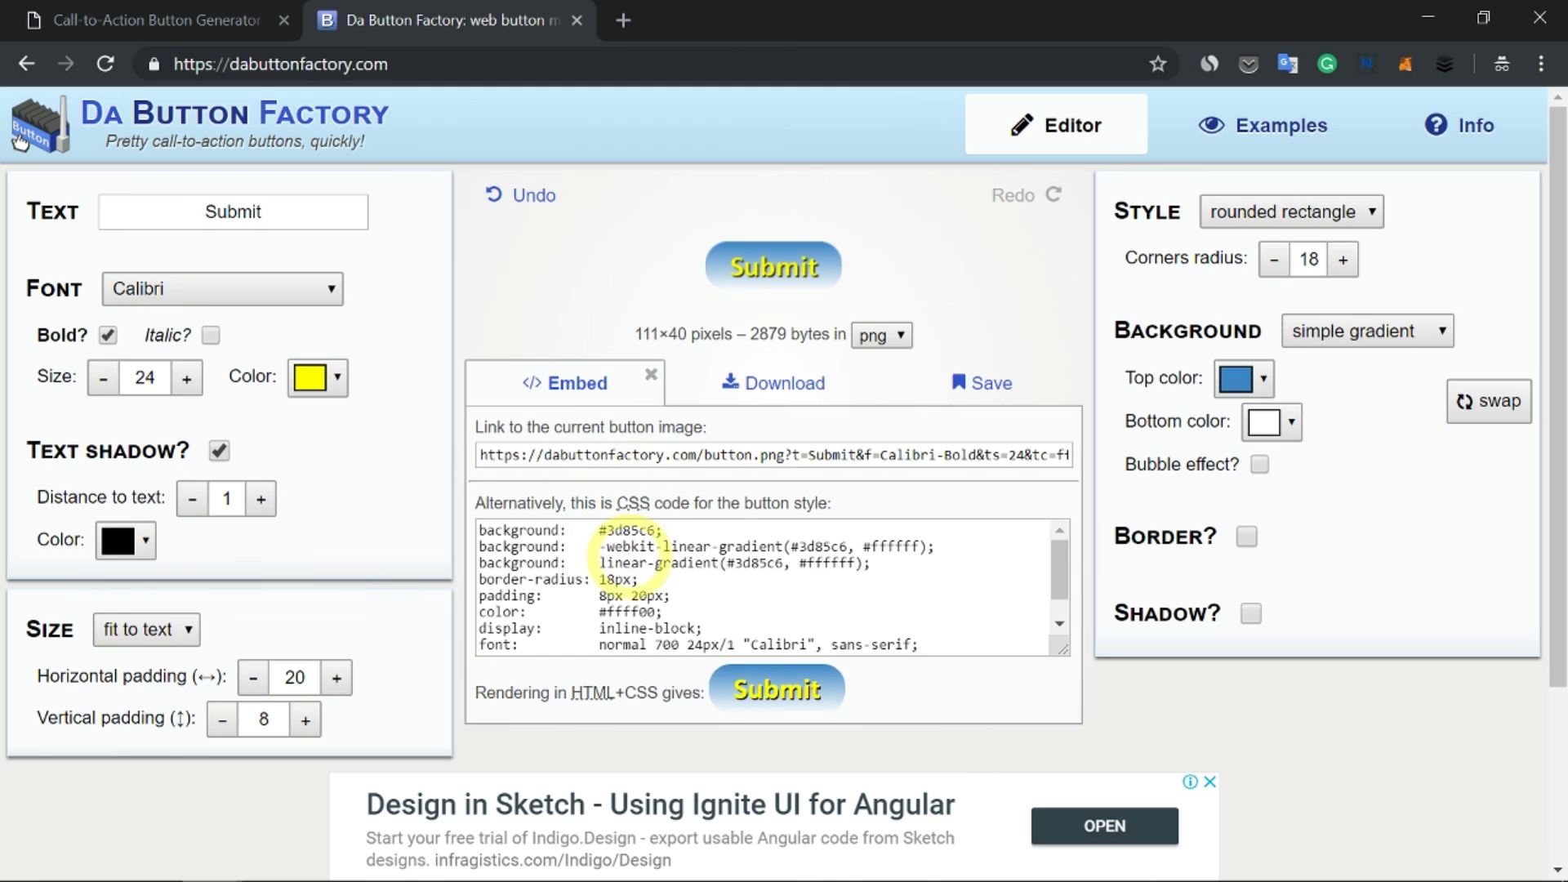
pyautogui.click(621, 564)
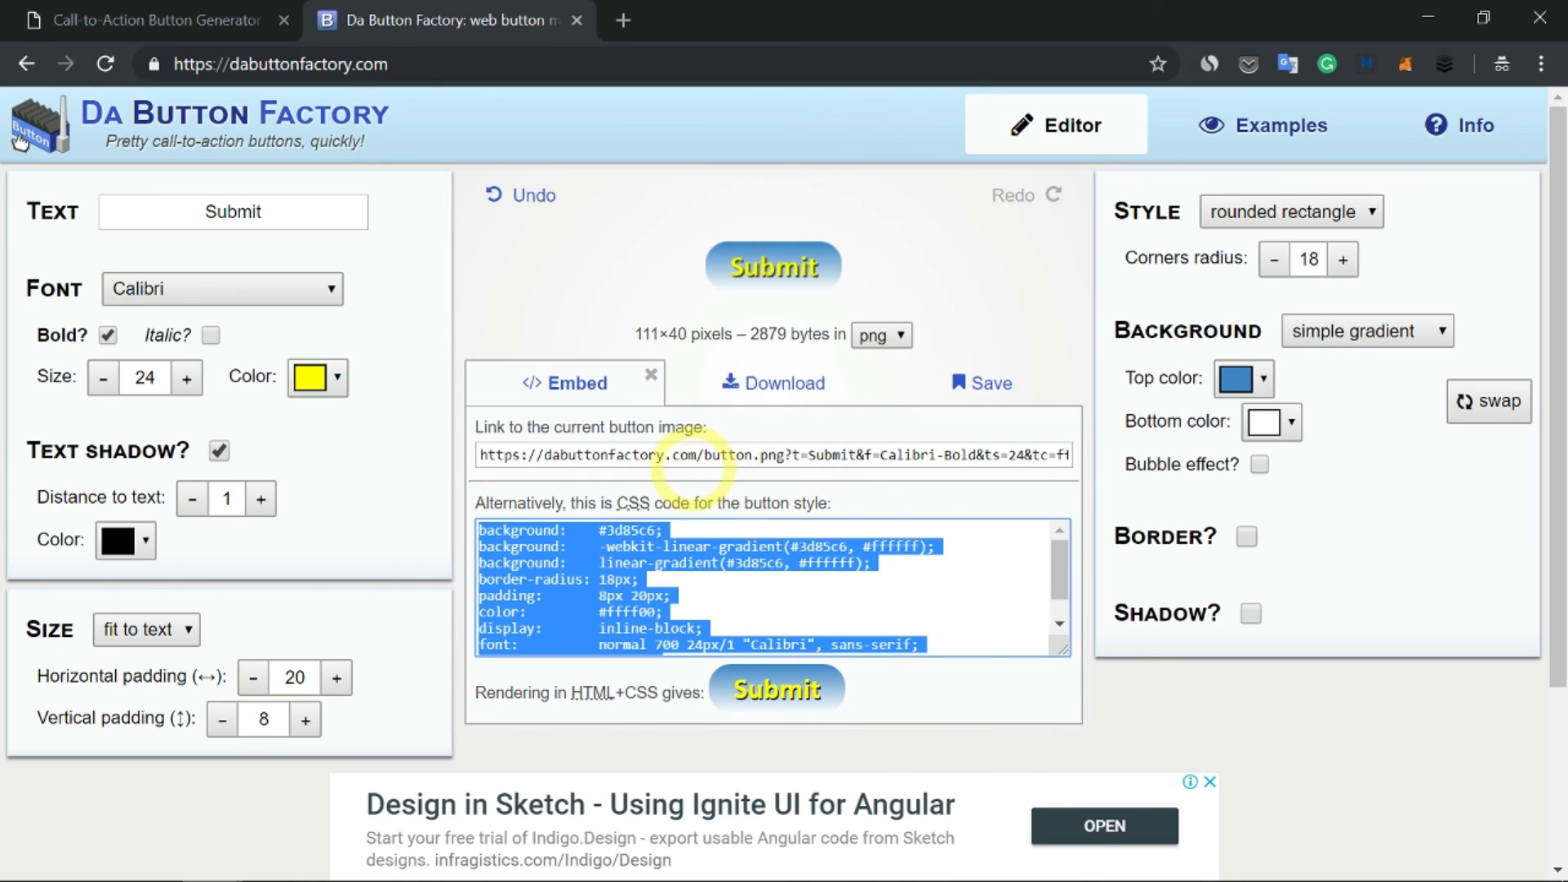
pyautogui.click(685, 455)
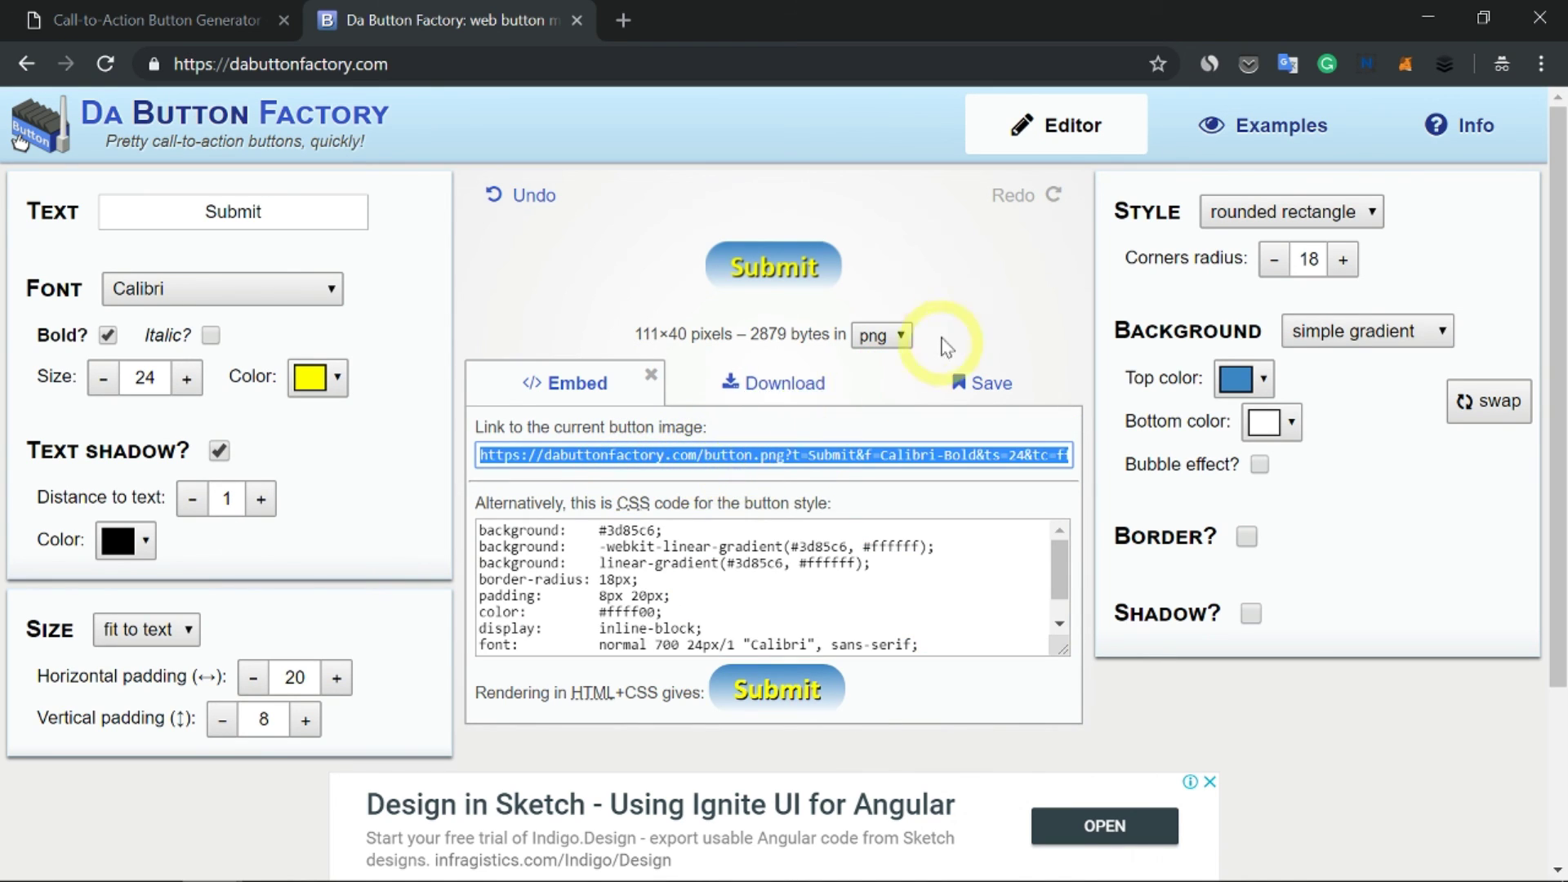
pyautogui.click(978, 300)
pyautogui.scroll(-3, 906, 546)
pyautogui.scroll(3, 777, 465)
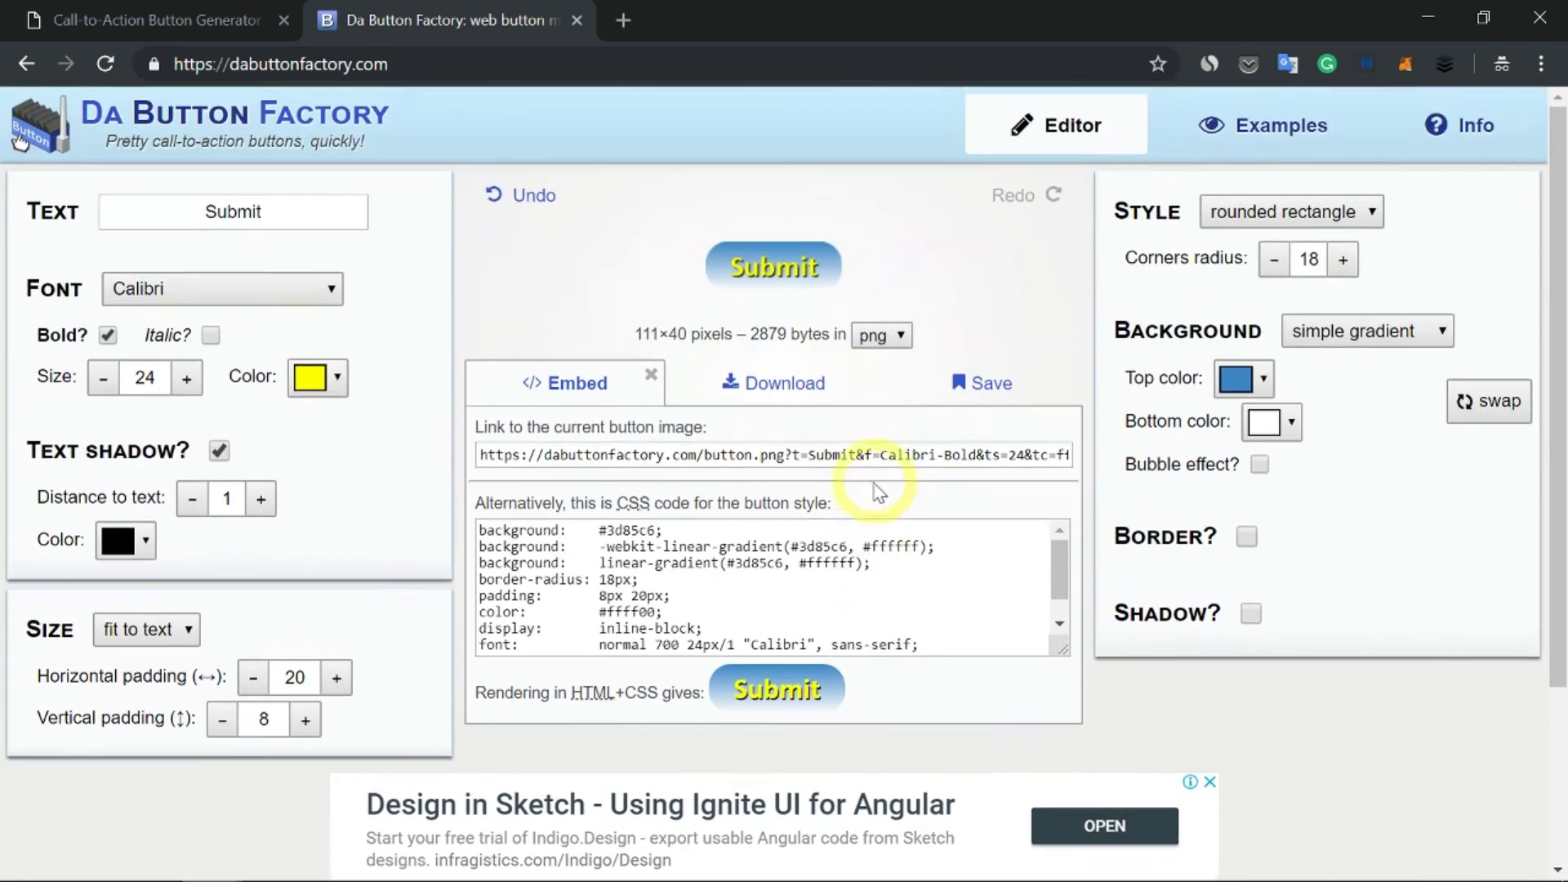